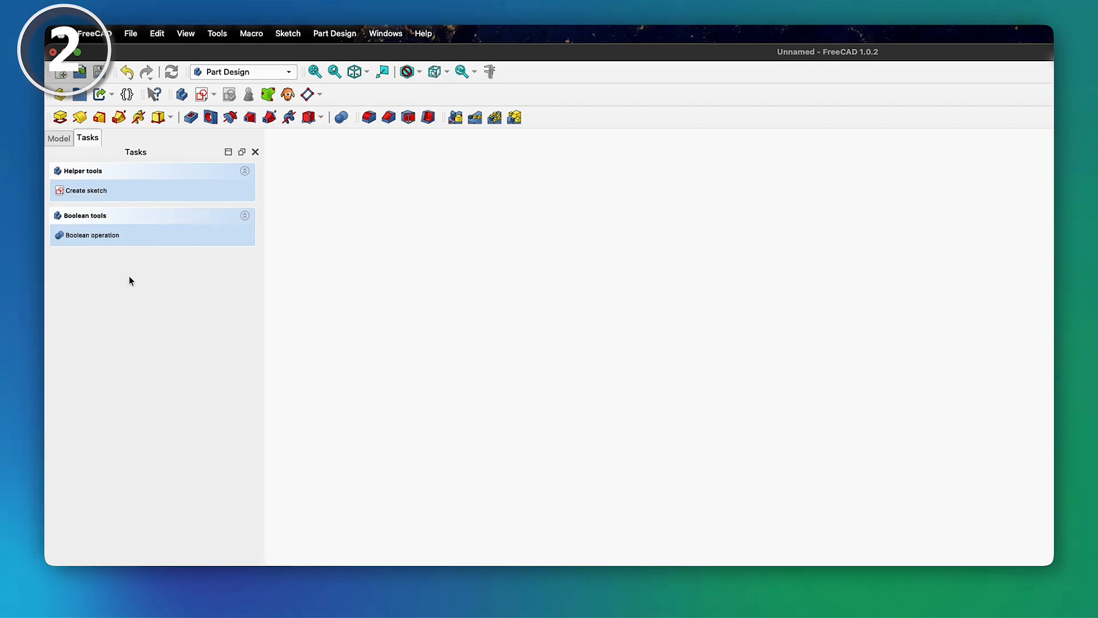
# Step: Switch to the Spreadsheet workbench and create a new spreadsheet in the document
pyautogui.click(256, 74)
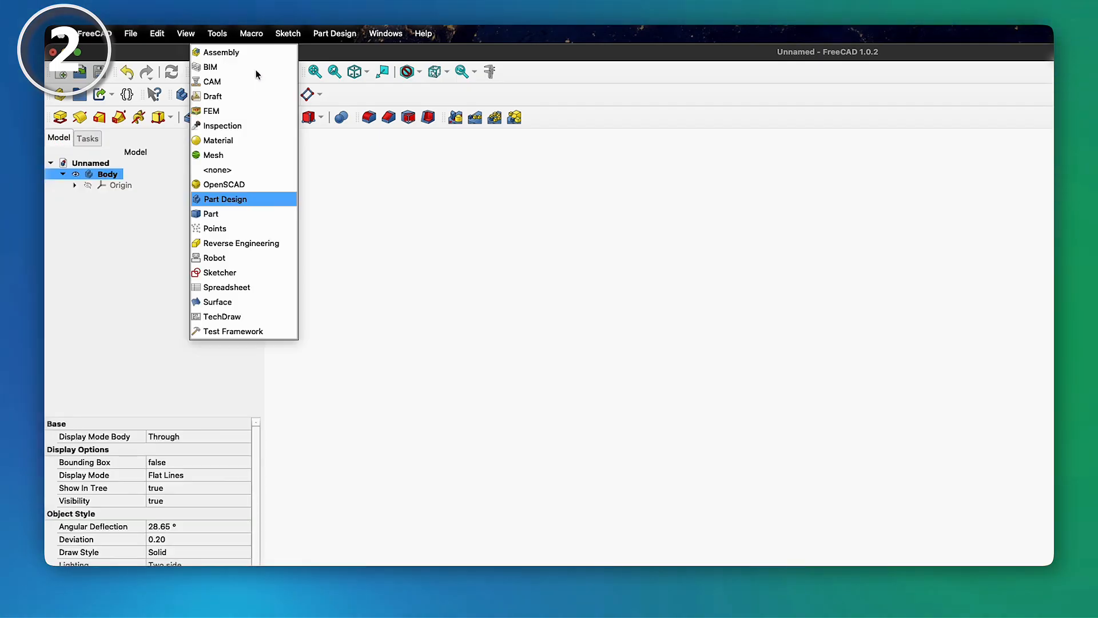
pyautogui.click(255, 285)
pyautogui.click(60, 117)
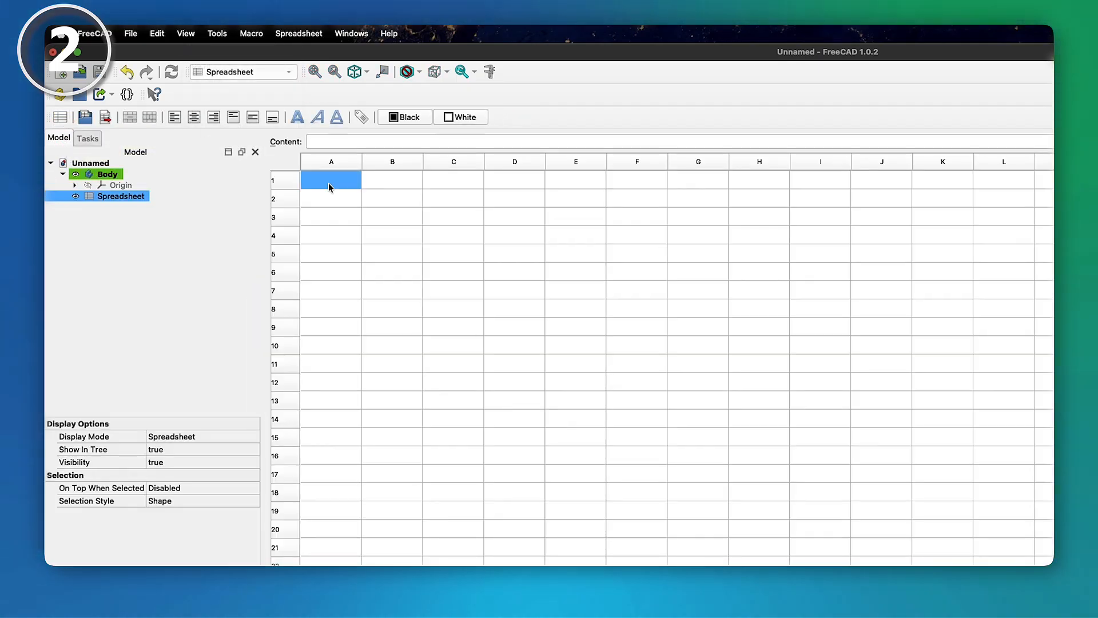
# Step: Enter the parameter labels Height, Width, Taper and THickness down column A of the spreadsheet, starting in cell A1
pyautogui.write('Height')
pyautogui.press('Return')
pyautogui.write('Width')
pyautogui.press('Return')
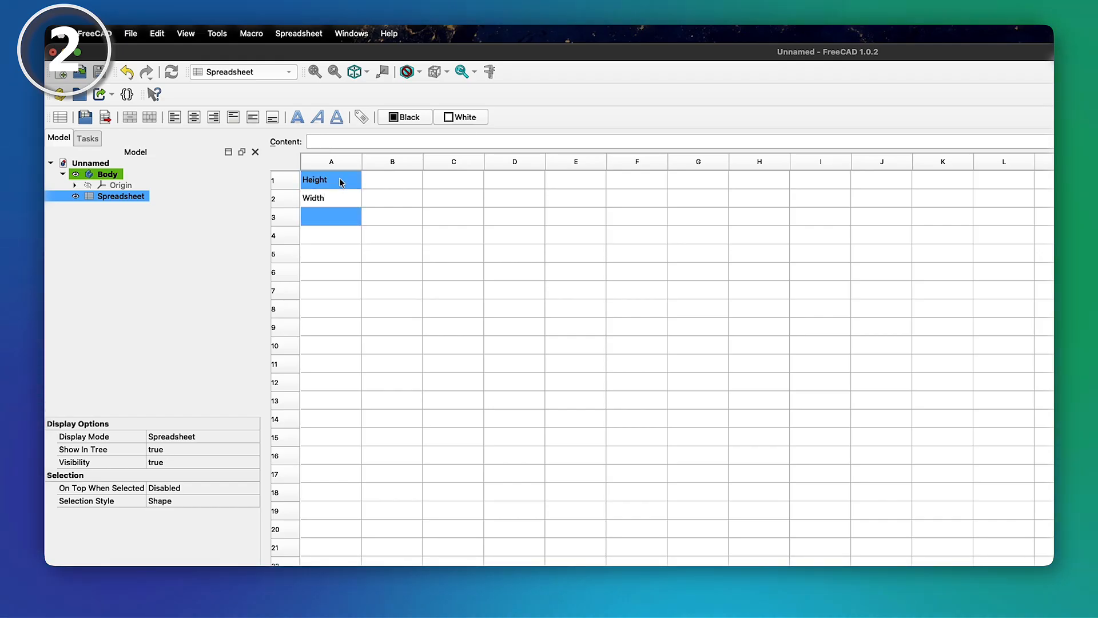
pyautogui.write('Taper')
pyautogui.press('Return')
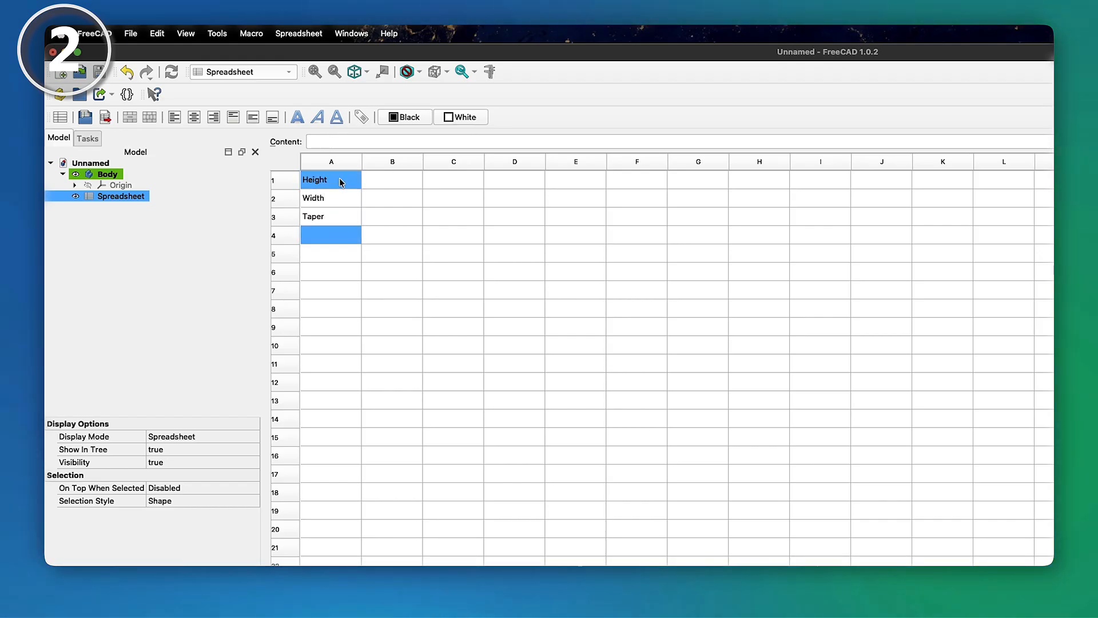
pyautogui.write('THickness')
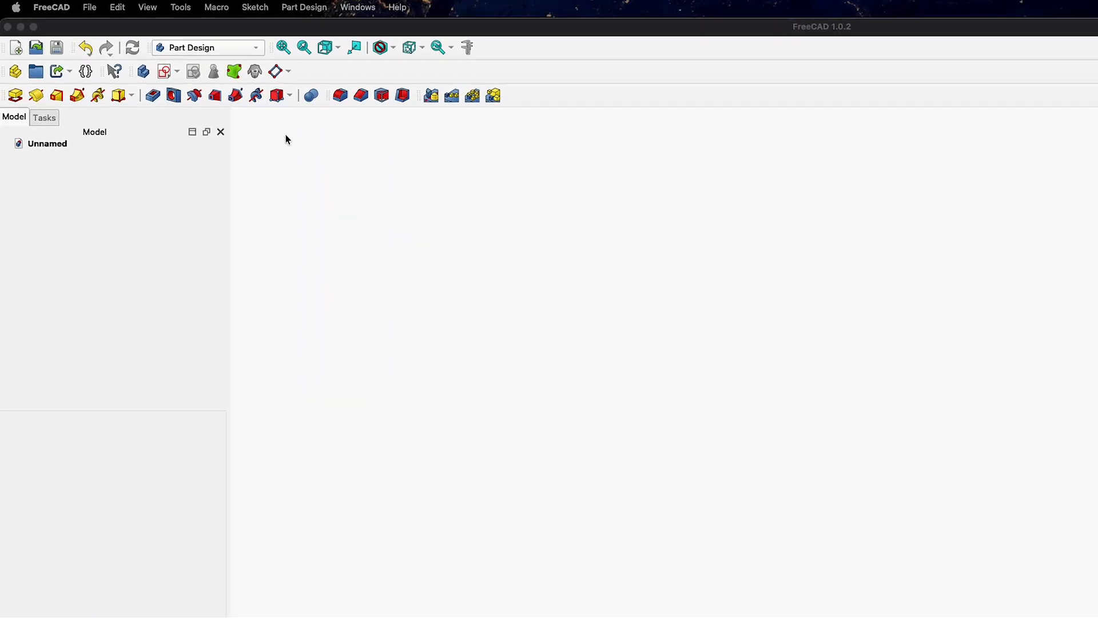
# Step: Select the Part Design workbench for the new document and add a variable set to its body
pyautogui.click(257, 49)
pyautogui.click(257, 50)
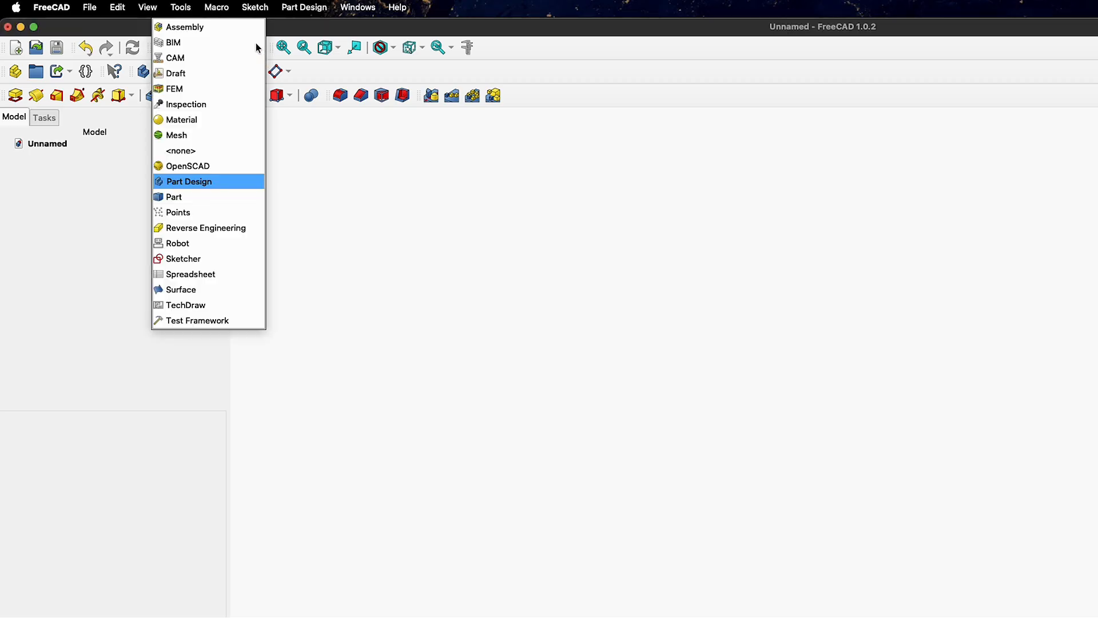
pyautogui.click(235, 181)
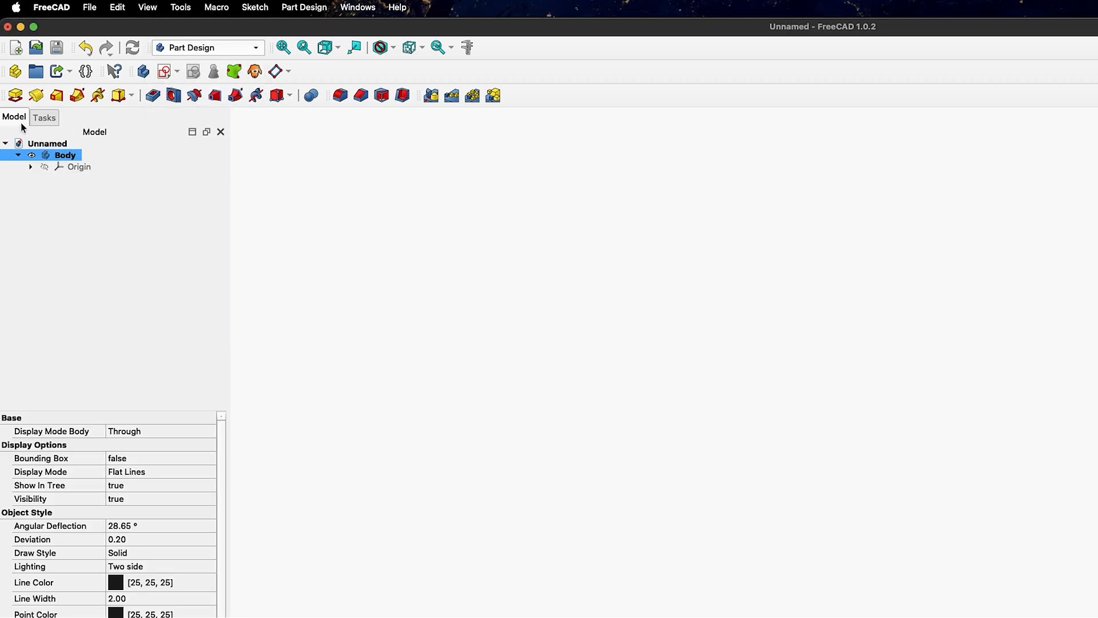
pyautogui.click(87, 72)
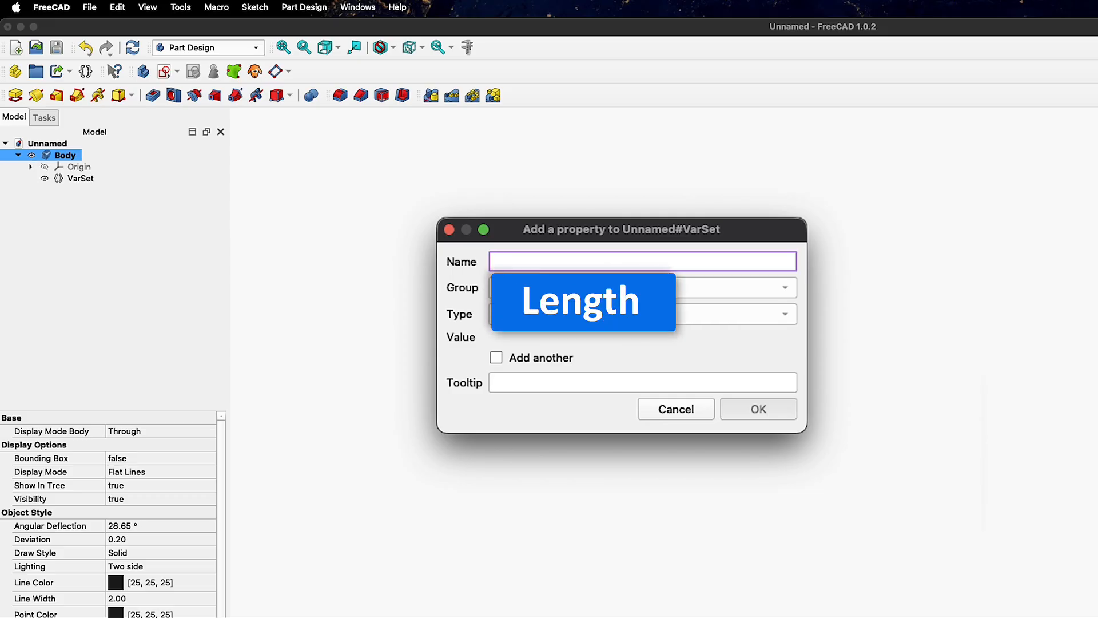
# Step: Add a length property named length with the value 50 to the variable set, with Add another enabled
pyautogui.write('length')
pyautogui.click(592, 385)
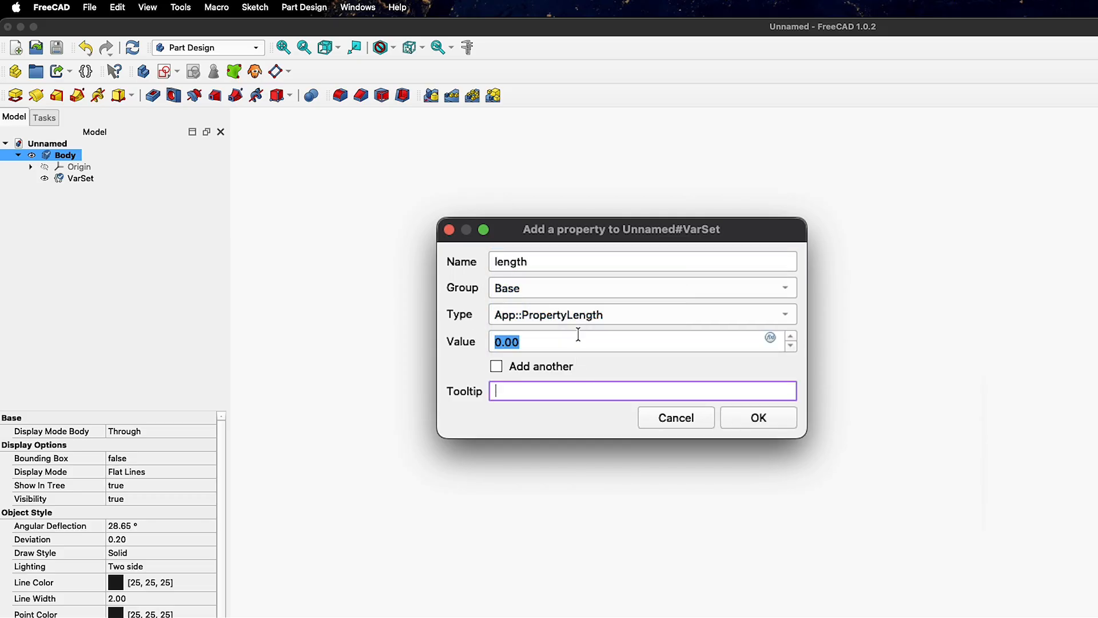
pyautogui.write('50')
pyautogui.hotkey('shift', 'Tab')
pyautogui.write('50')
pyautogui.click(524, 366)
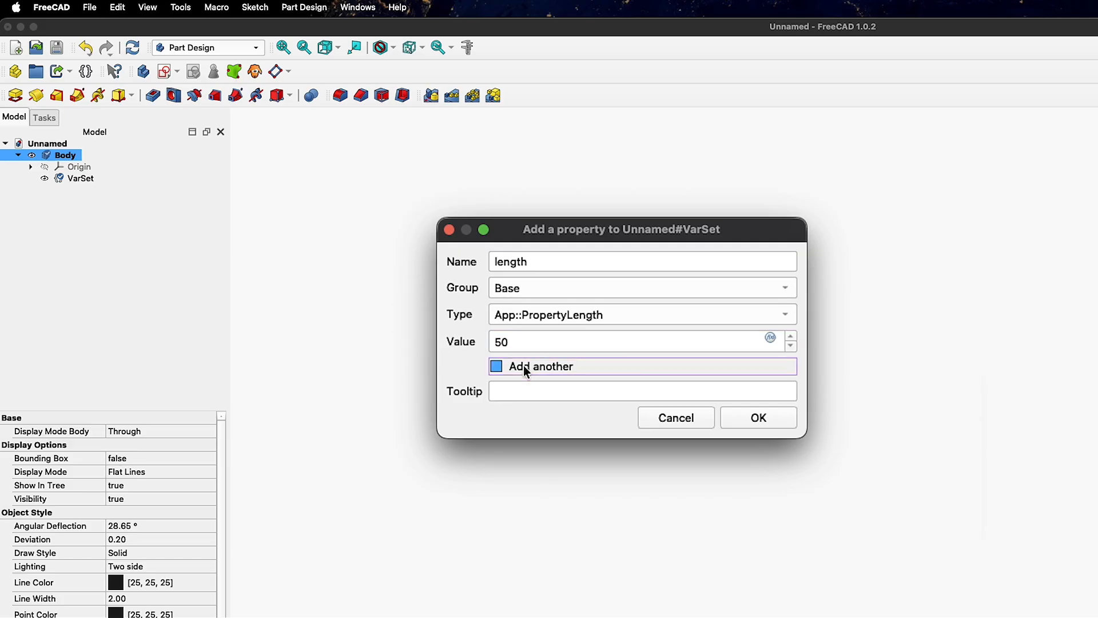
pyautogui.click(772, 422)
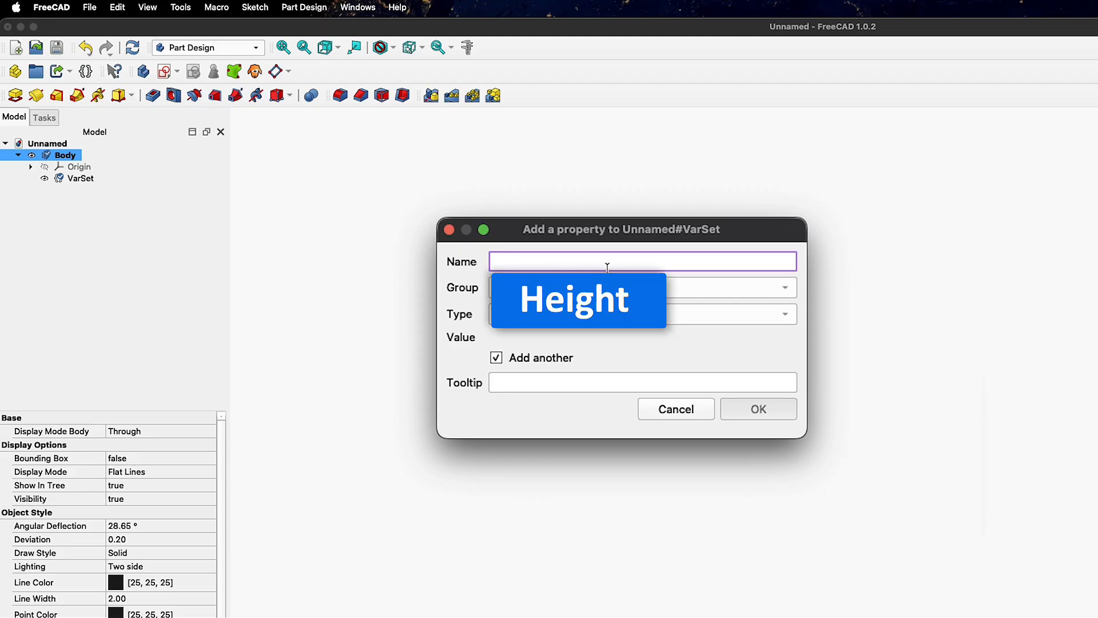
# Step: Add a length property named Height with the value 30 to the variable set
pyautogui.write('Height')
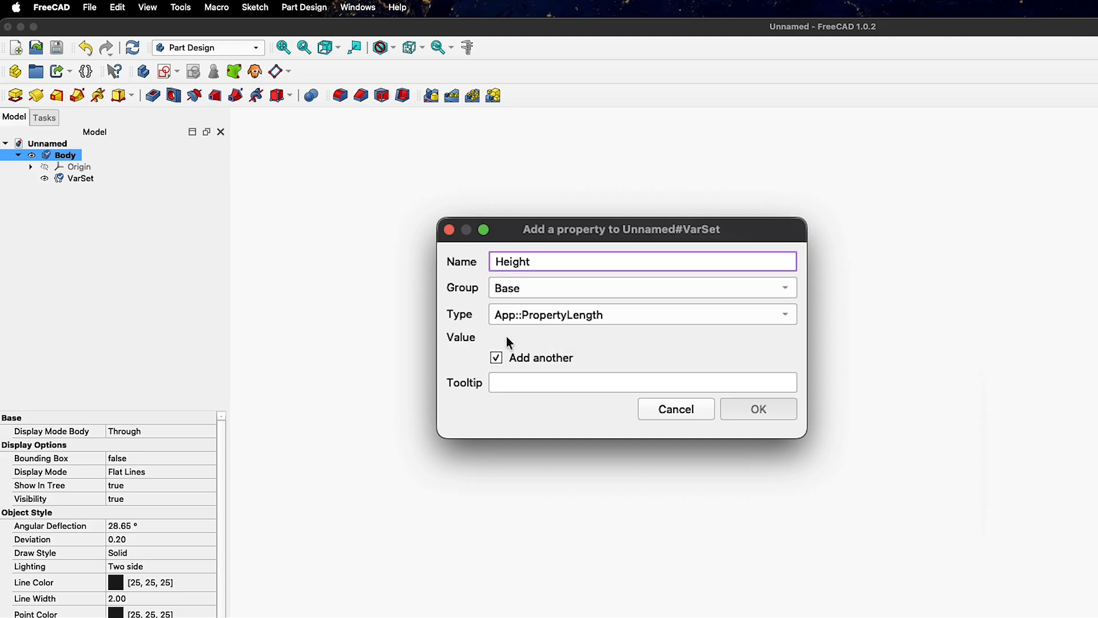
pyautogui.press('Tab')
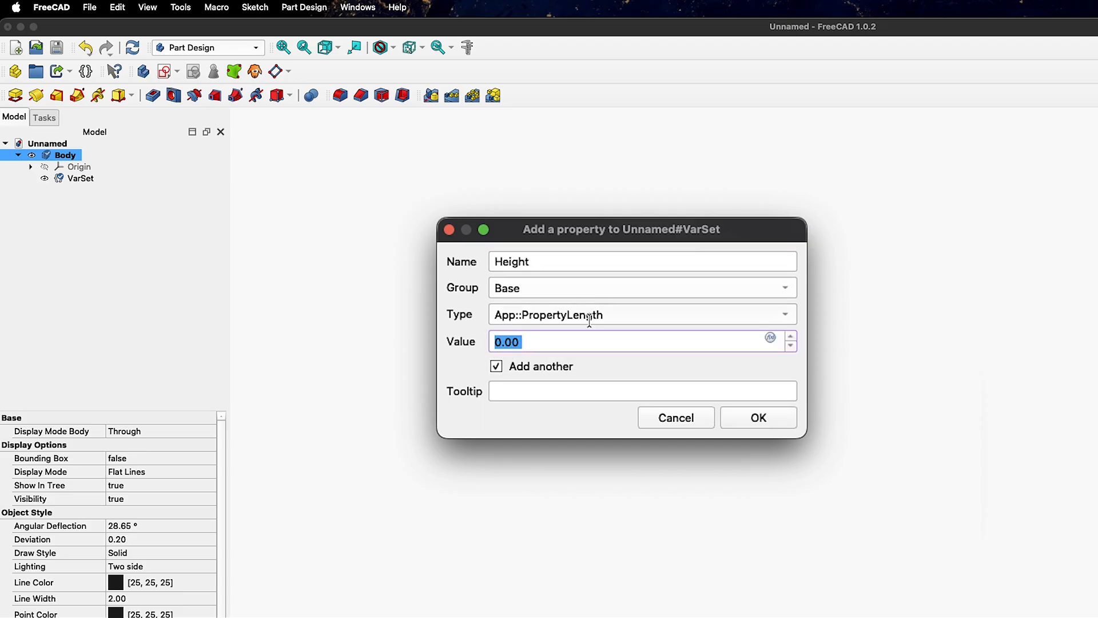
pyautogui.write('30')
pyautogui.click(751, 417)
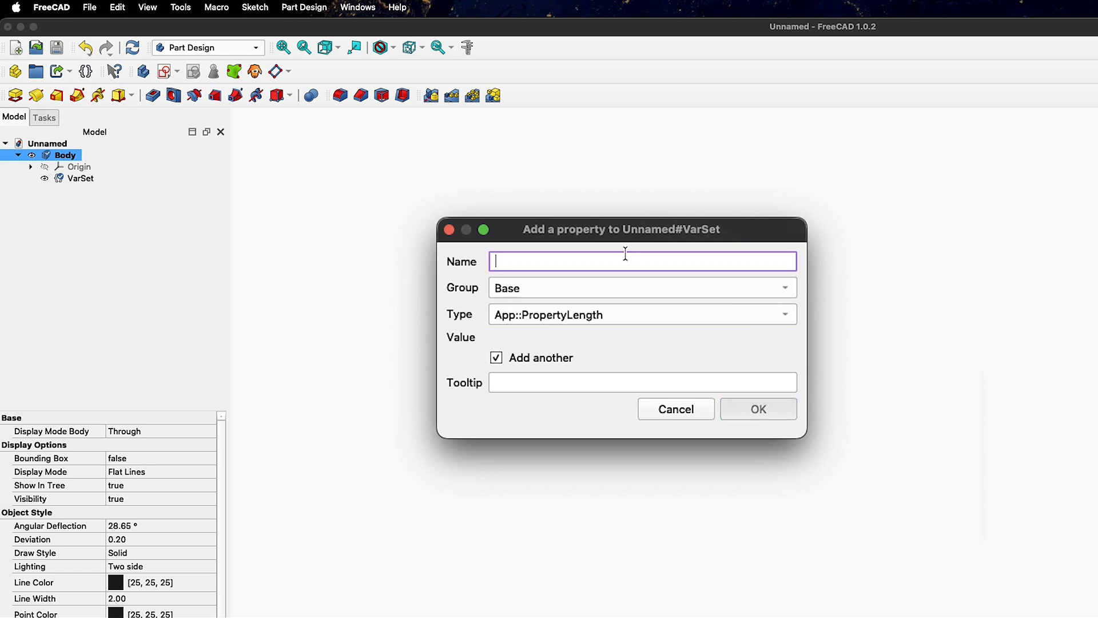
# Step: Add a last length property named thickness, driven by the expression Height/2, with Add another disabled
pyautogui.write('thickness')
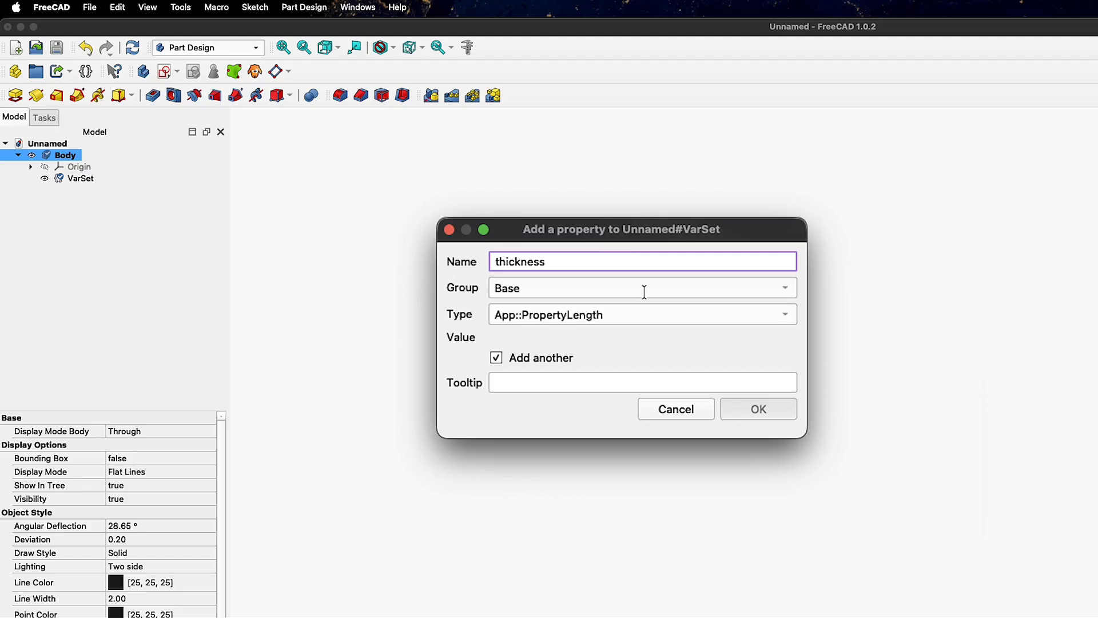
pyautogui.press('Tab')
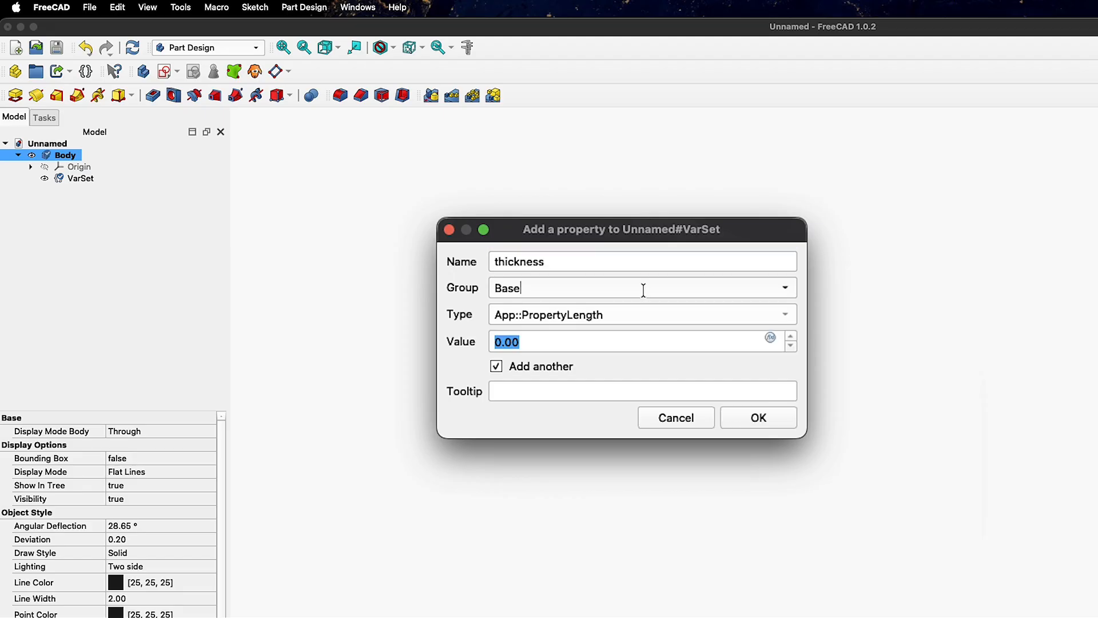
pyautogui.click(774, 342)
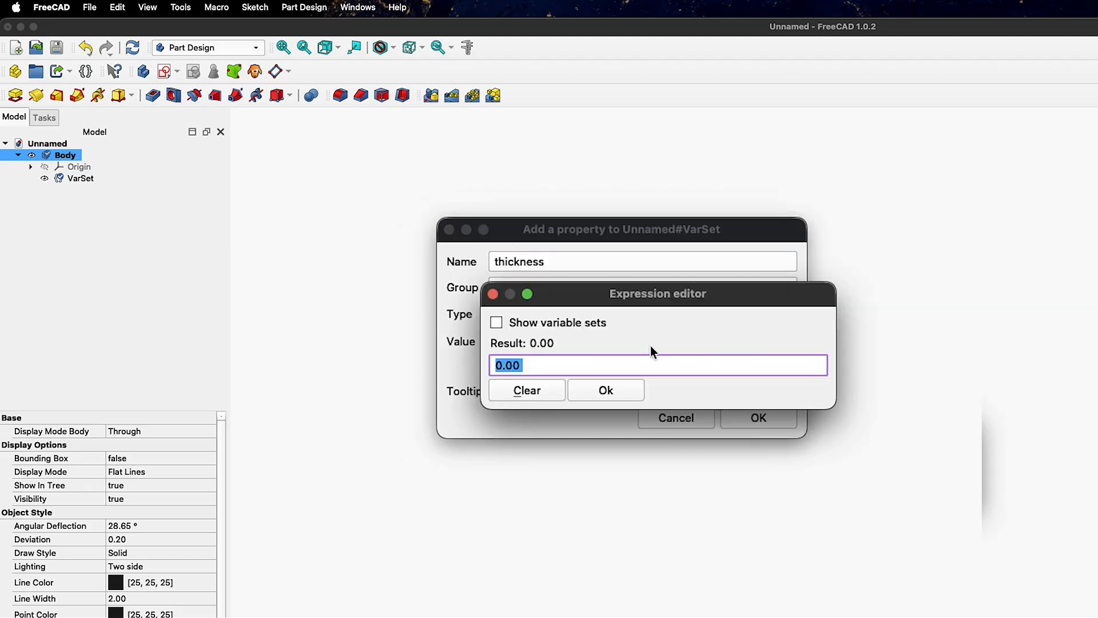
pyautogui.write('VarSet.')
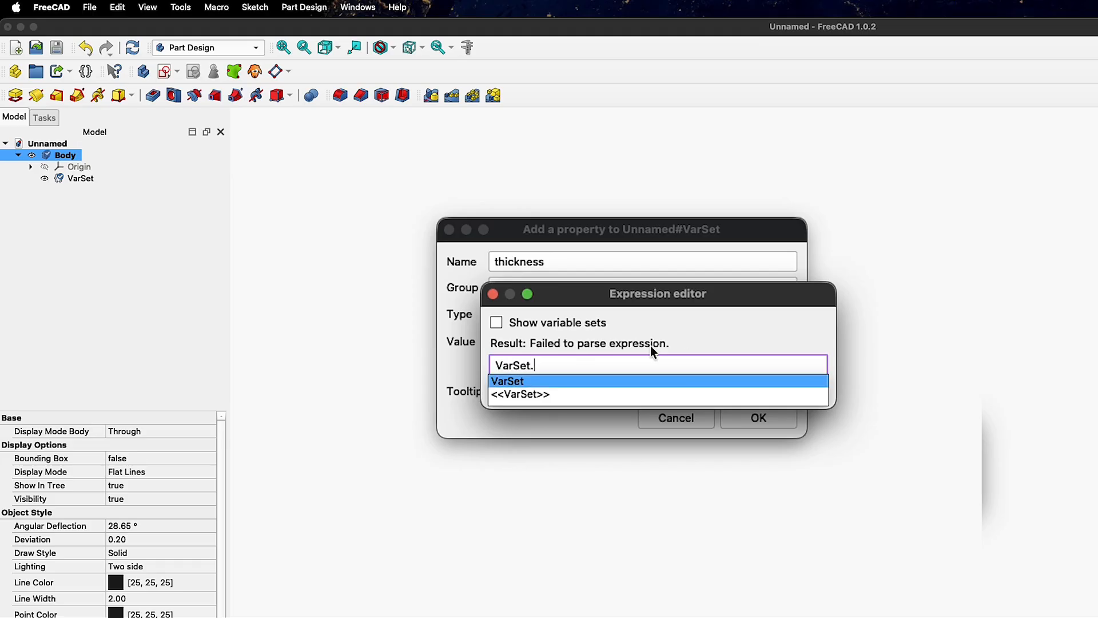
pyautogui.write('he')
pyautogui.press('Down')
pyautogui.press('Return')
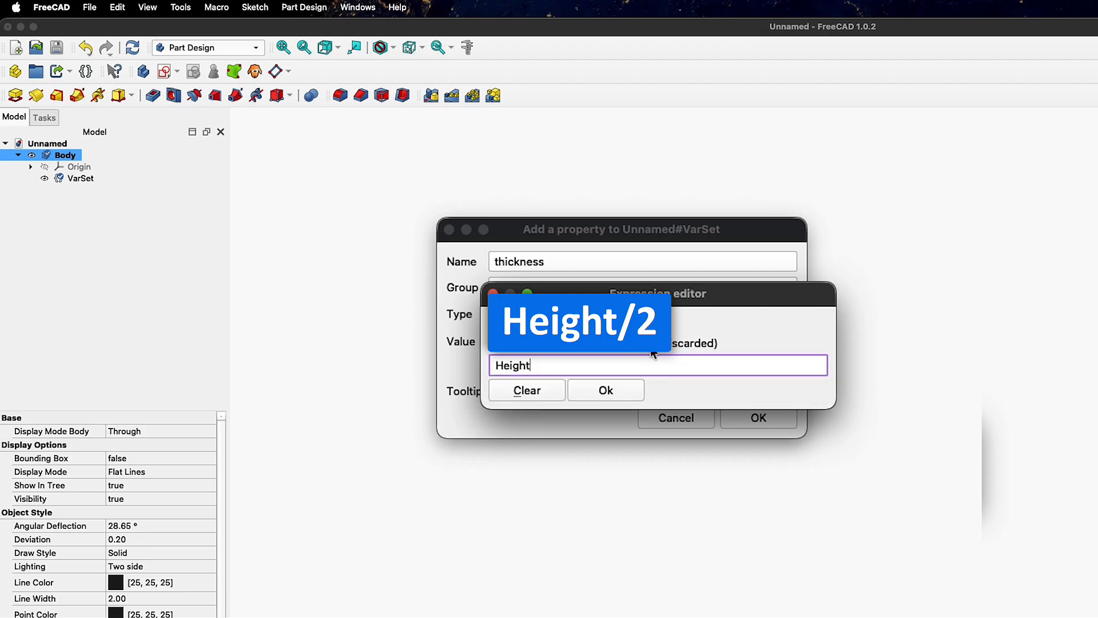
pyautogui.write('/2')
pyautogui.click(583, 392)
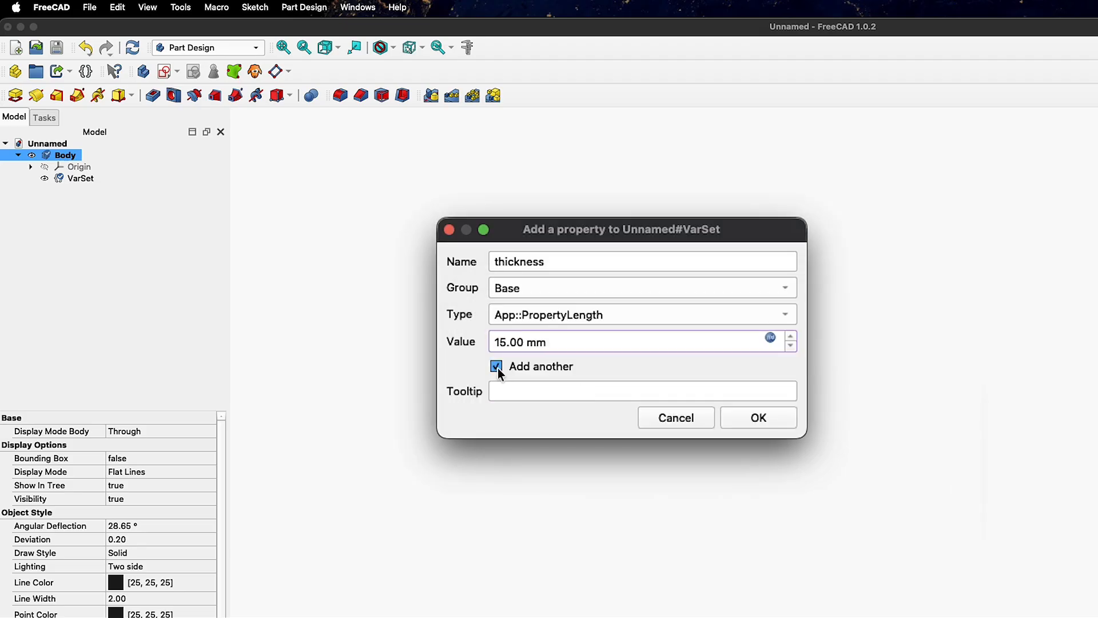
pyautogui.click(543, 366)
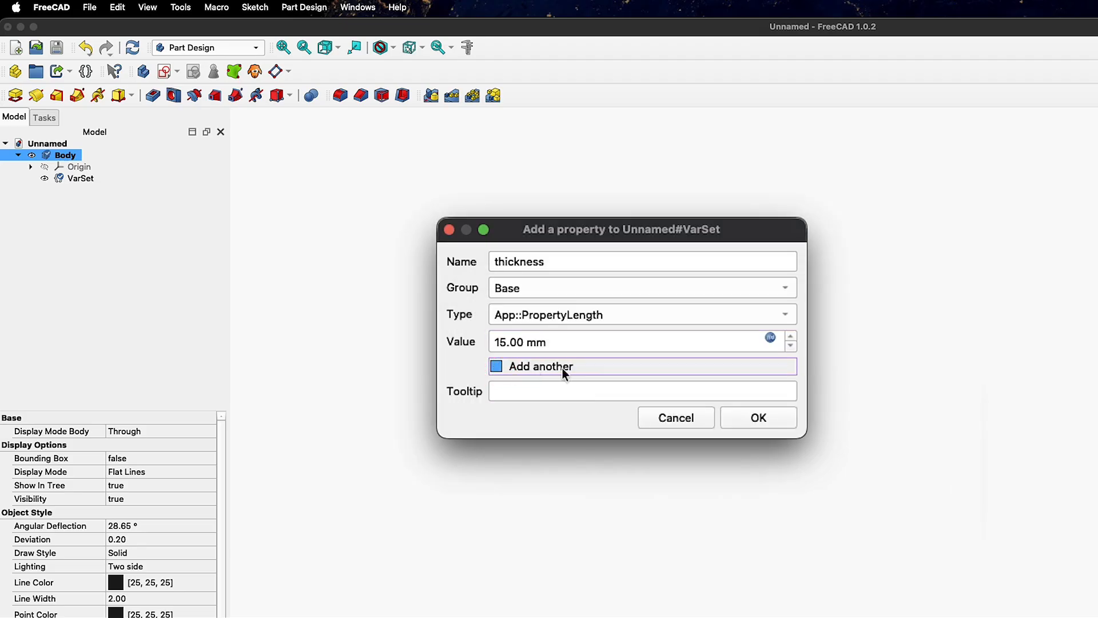
pyautogui.click(765, 422)
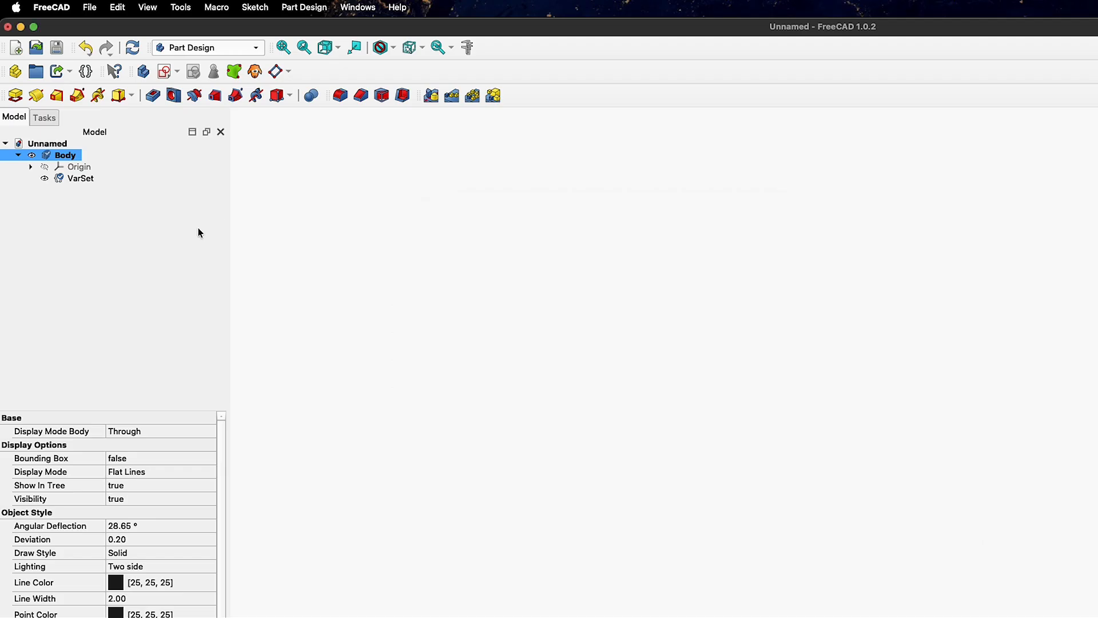
# Step: Reopen the variable set to examine the available property types, and close it without adding a property
pyautogui.doubleClick(74, 179)
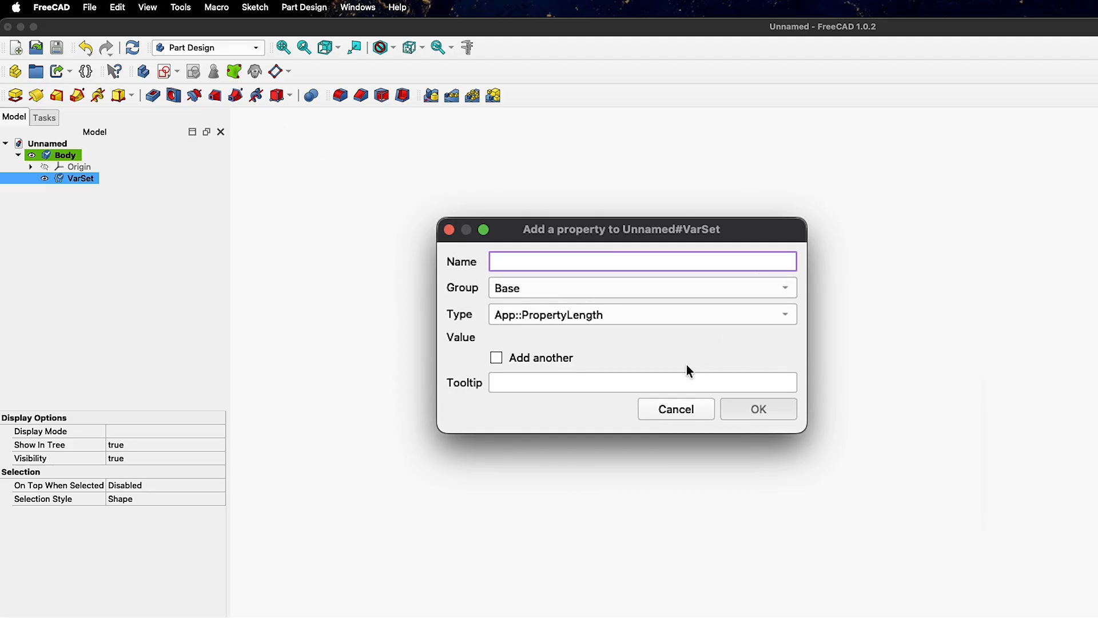
pyautogui.click(787, 321)
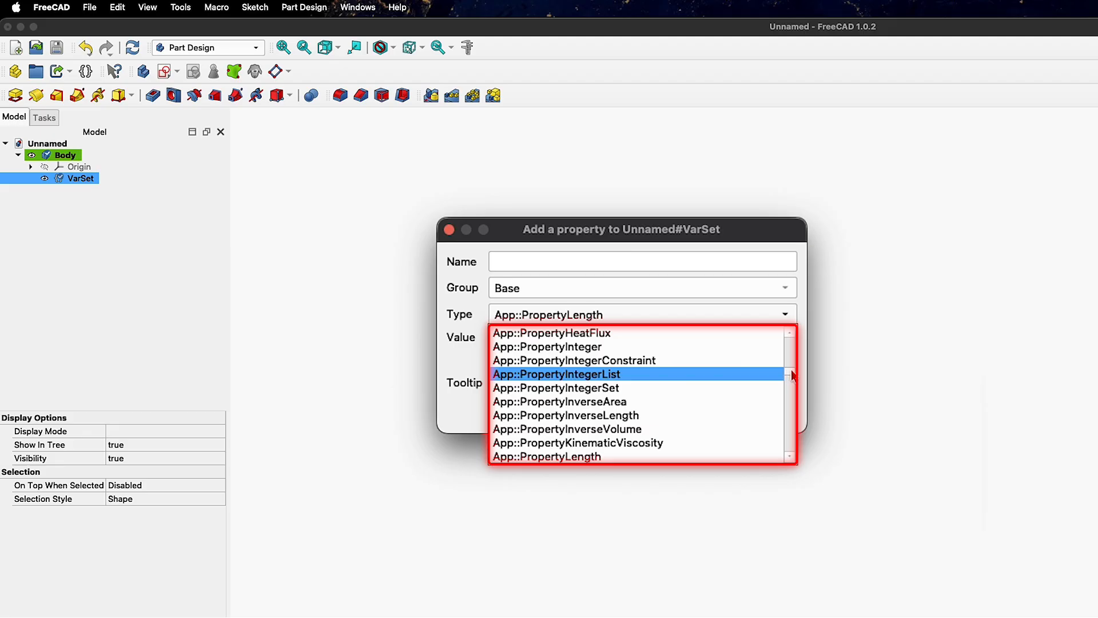
pyautogui.moveTo(789, 376); pyautogui.dragTo(800, 349)
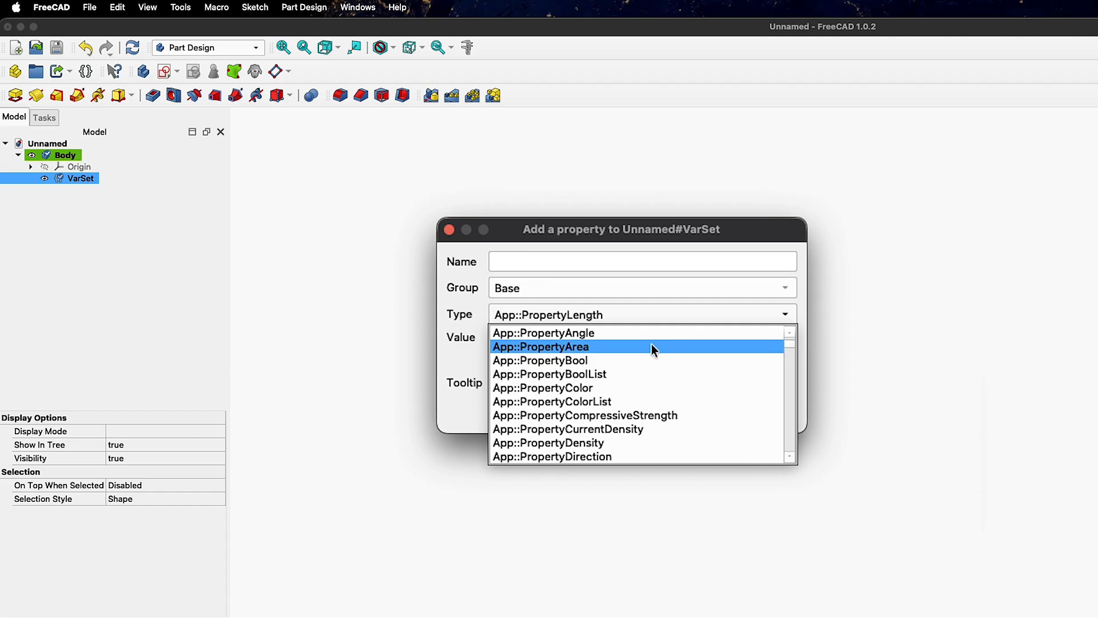
pyautogui.scroll(-2, 638, 406)
pyautogui.scroll(-10, 637, 411)
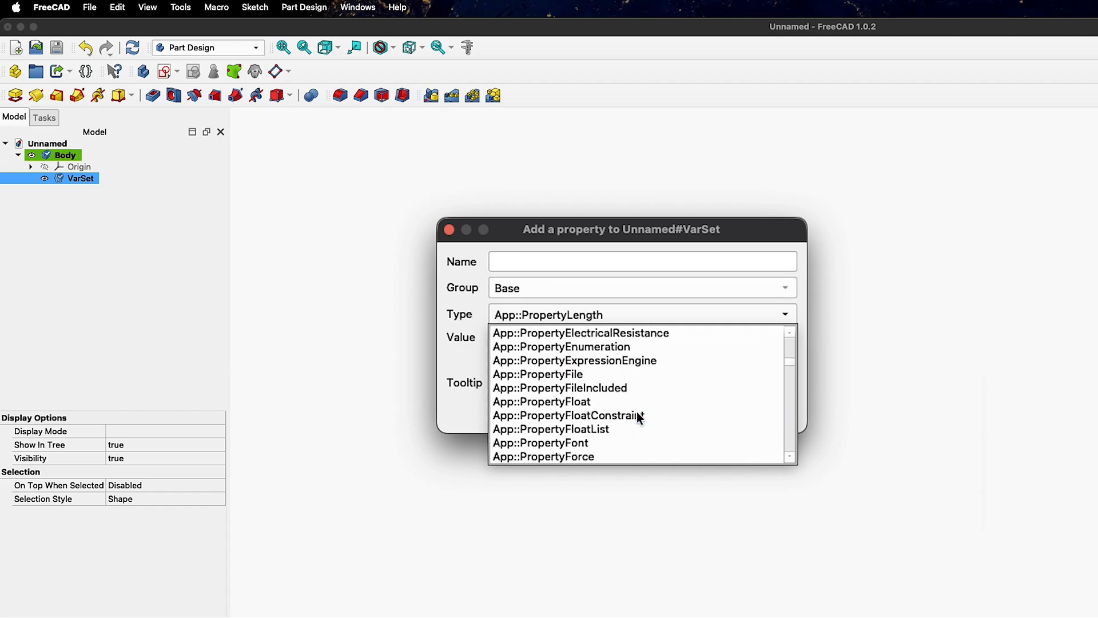
pyautogui.click(452, 335)
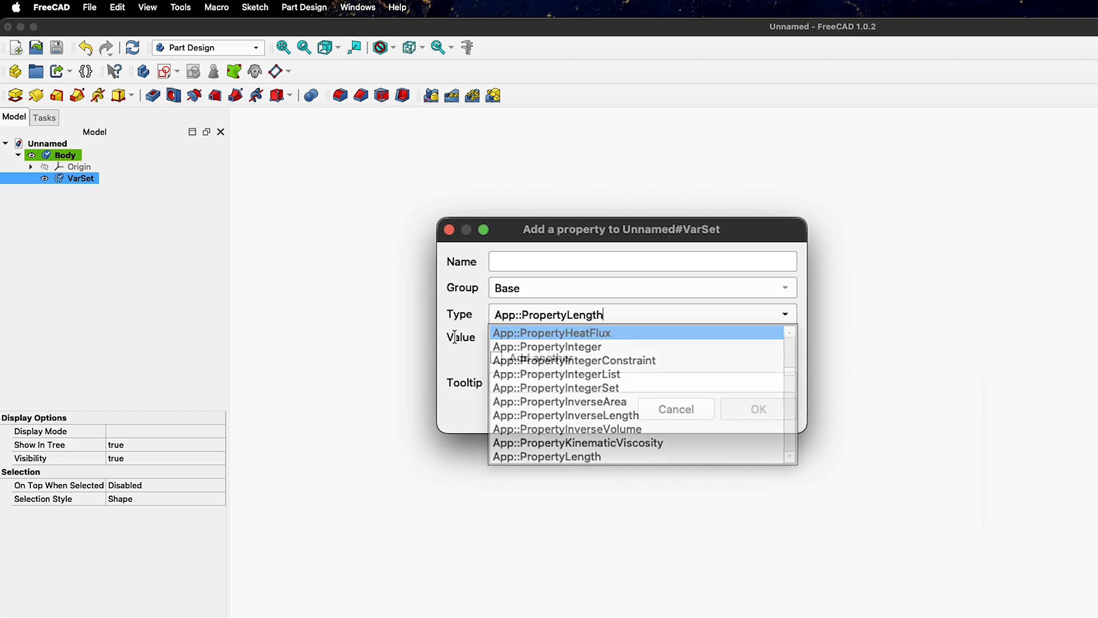
pyautogui.click(450, 230)
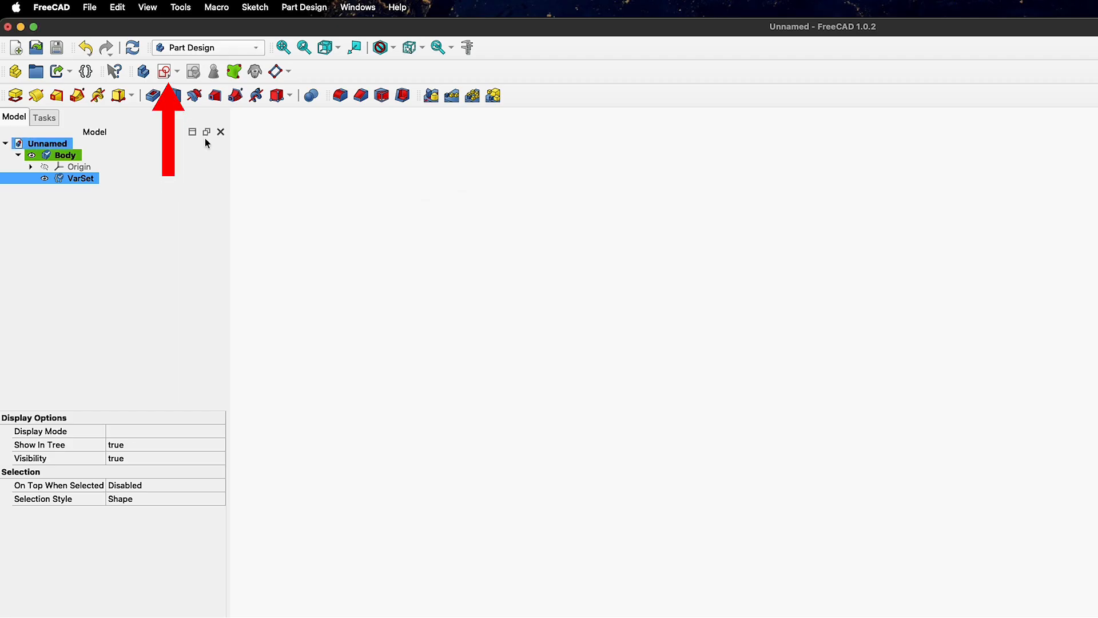
# Step: Create a new sketch in the body on the XY base plane
pyautogui.click(168, 70)
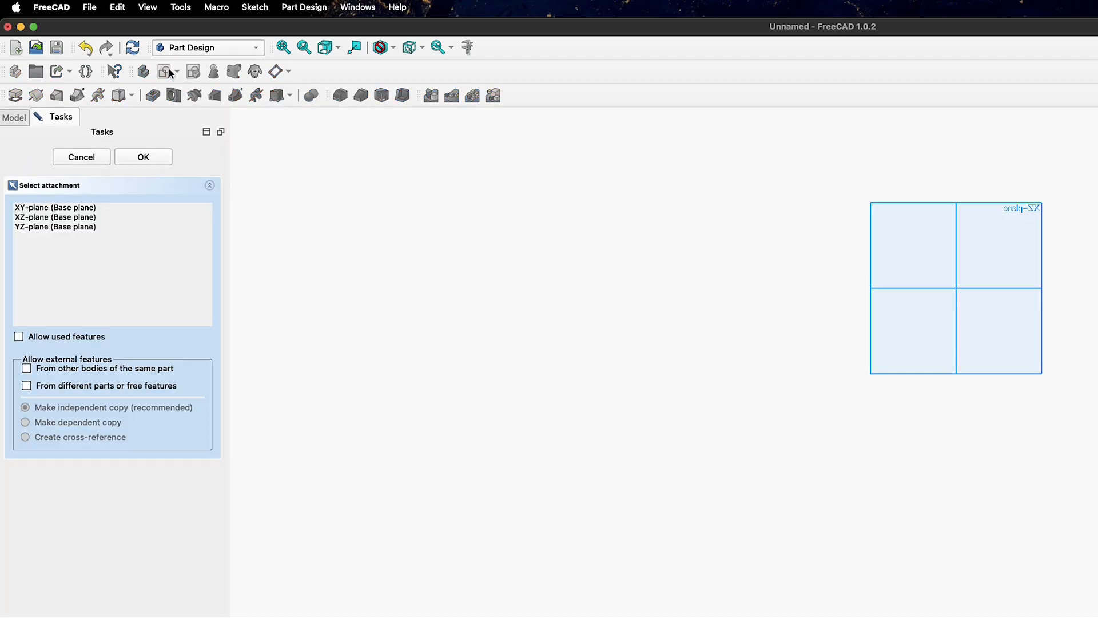
pyautogui.click(80, 209)
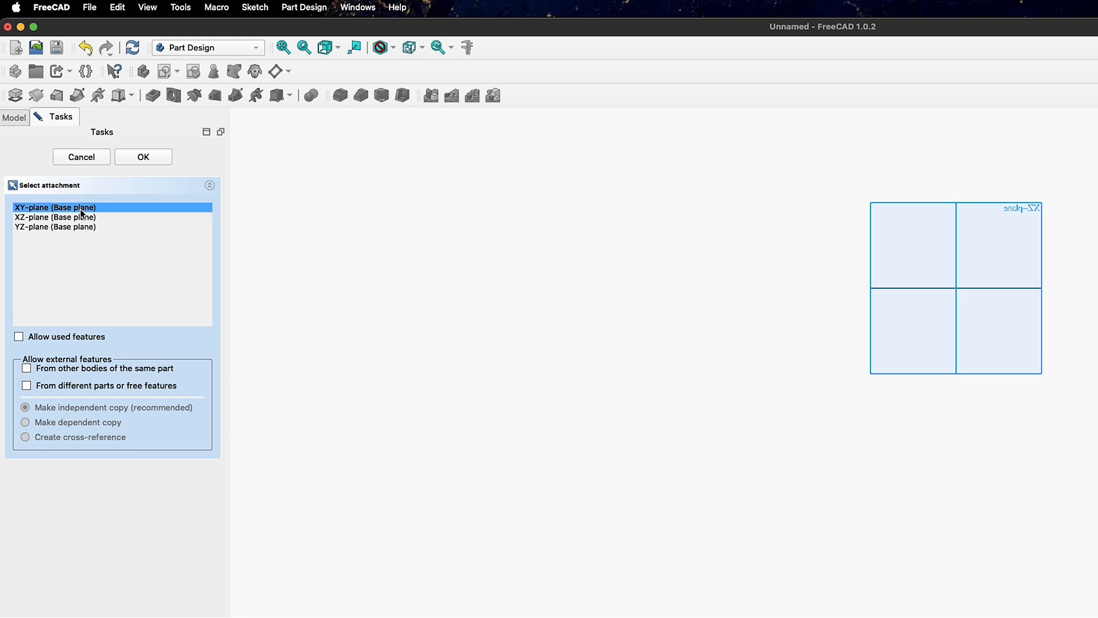
pyautogui.click(875, 219)
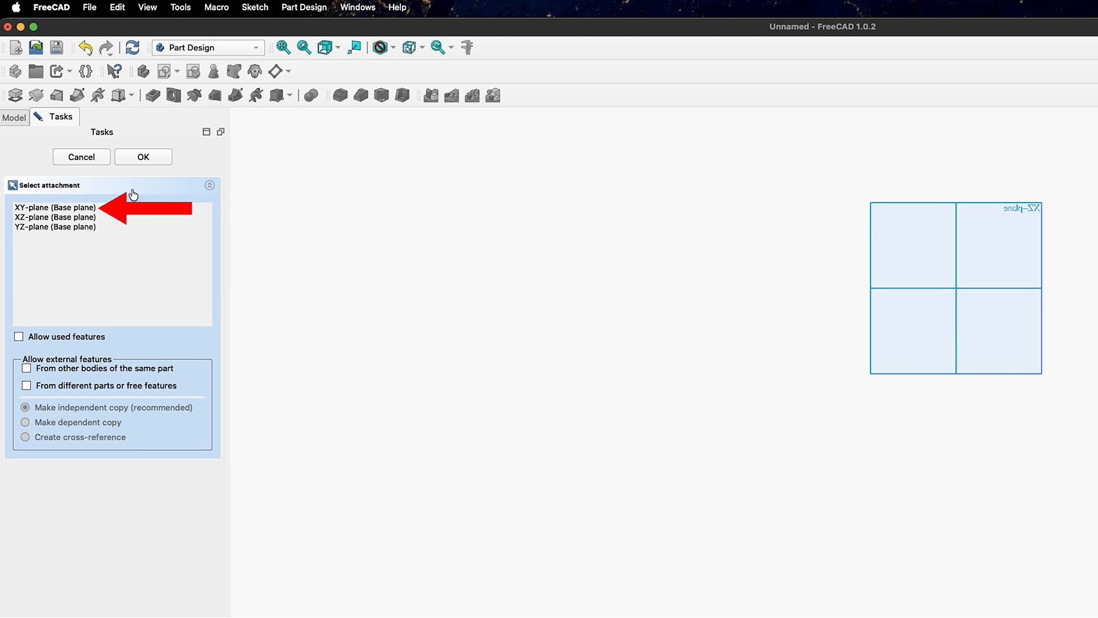
pyautogui.doubleClick(81, 208)
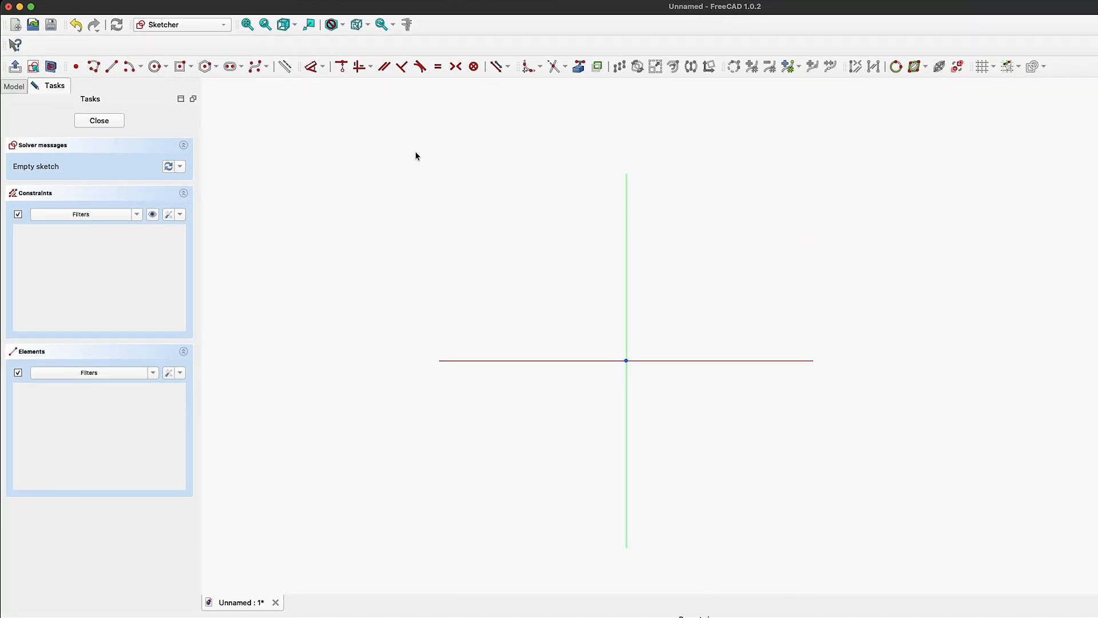
# Step: Sketch a centred rectangle about 197 mm wide, with its centre on the horizontal axis by the origin
pyautogui.click(181, 67)
pyautogui.click(740, 396)
pyautogui.click(522, 280)
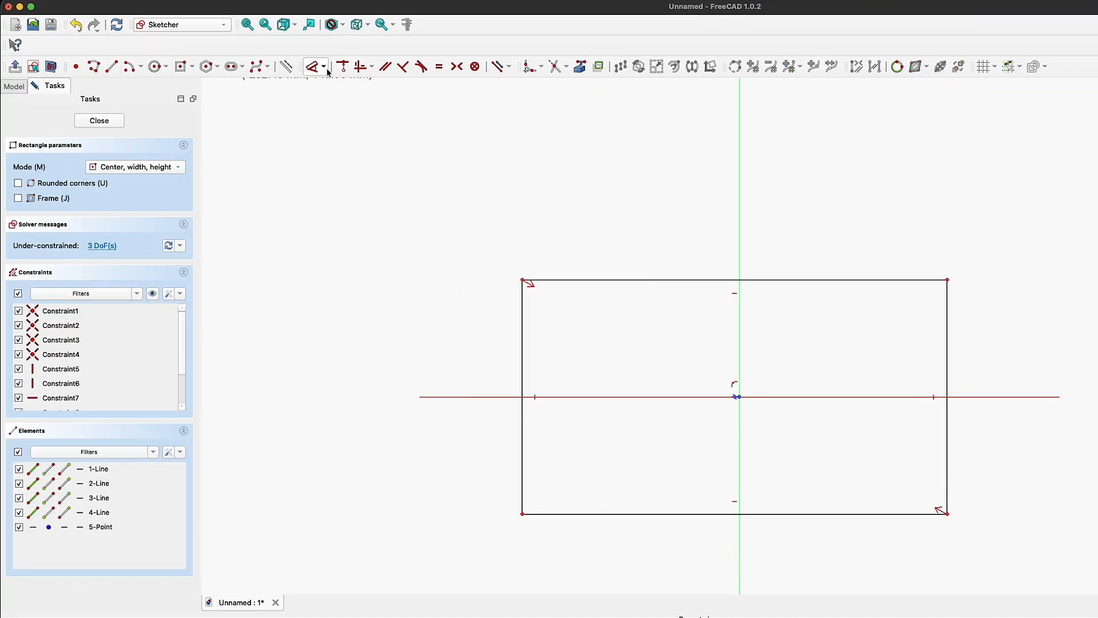
# Step: Dimension the rectangle's width along its upper edge and drive it with the expression VarSet.length
pyautogui.click(323, 66)
pyautogui.click(366, 83)
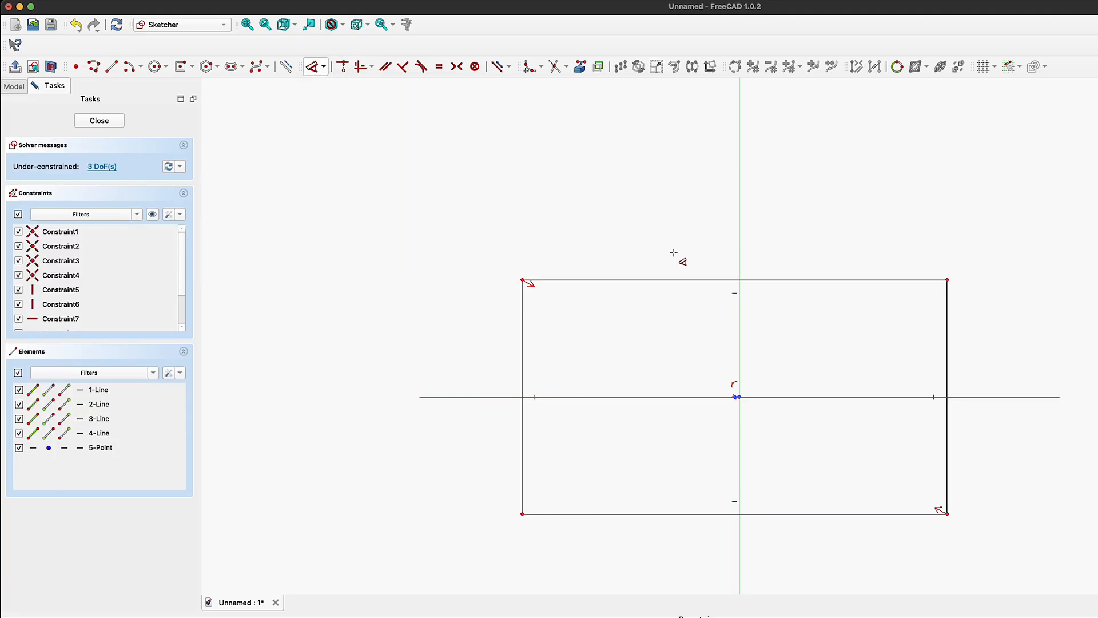
pyautogui.click(674, 280)
pyautogui.click(684, 244)
pyautogui.click(836, 256)
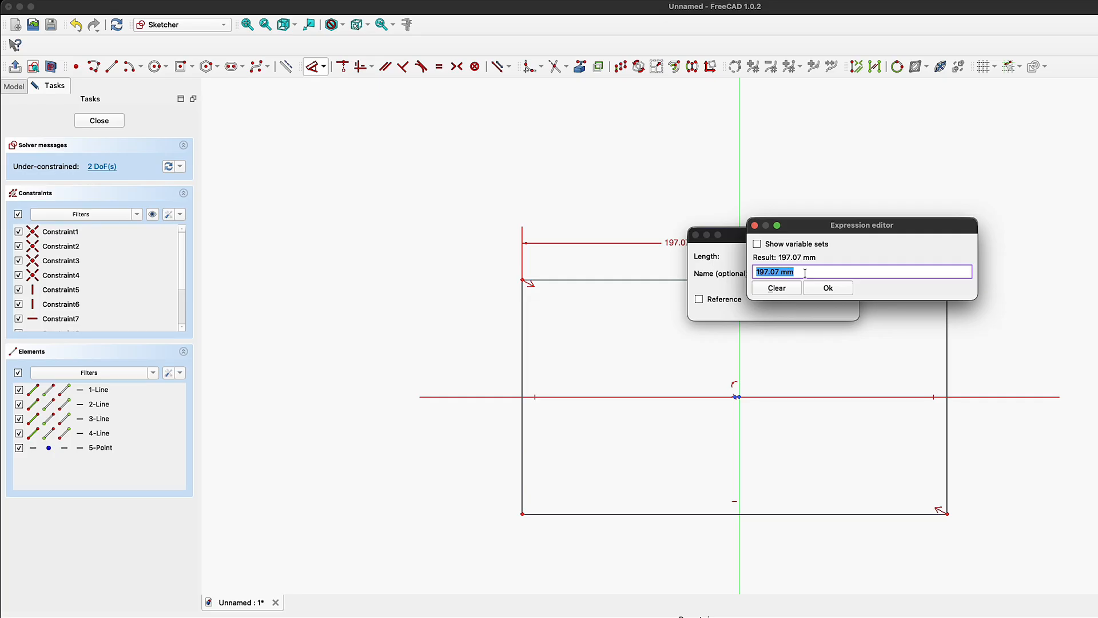
pyautogui.write('VarSet.')
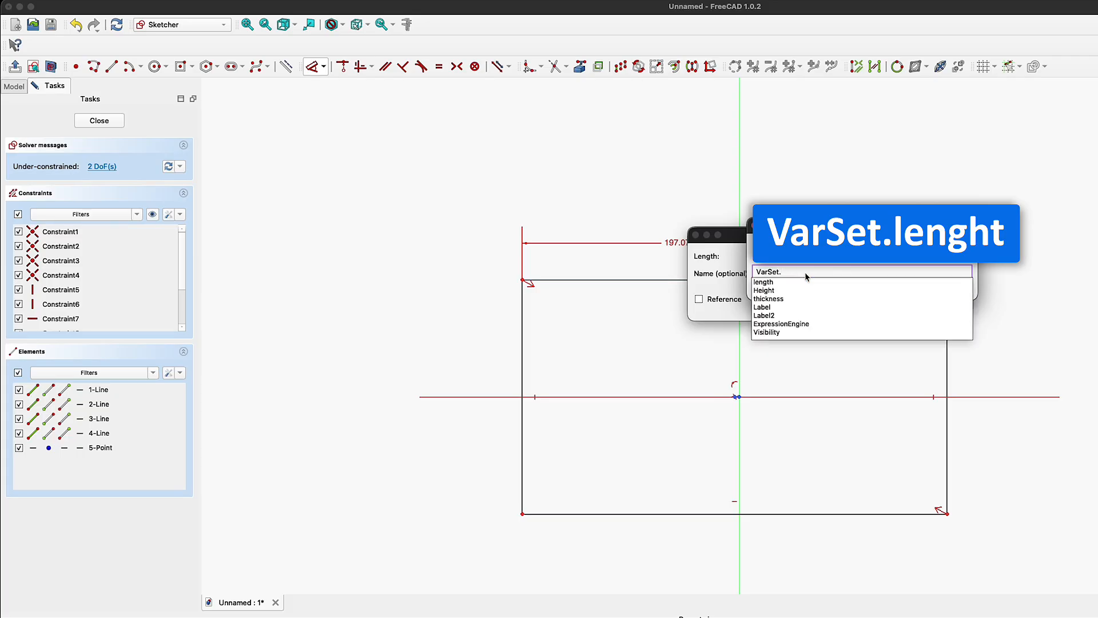
pyautogui.press('Down')
pyautogui.press('Return')
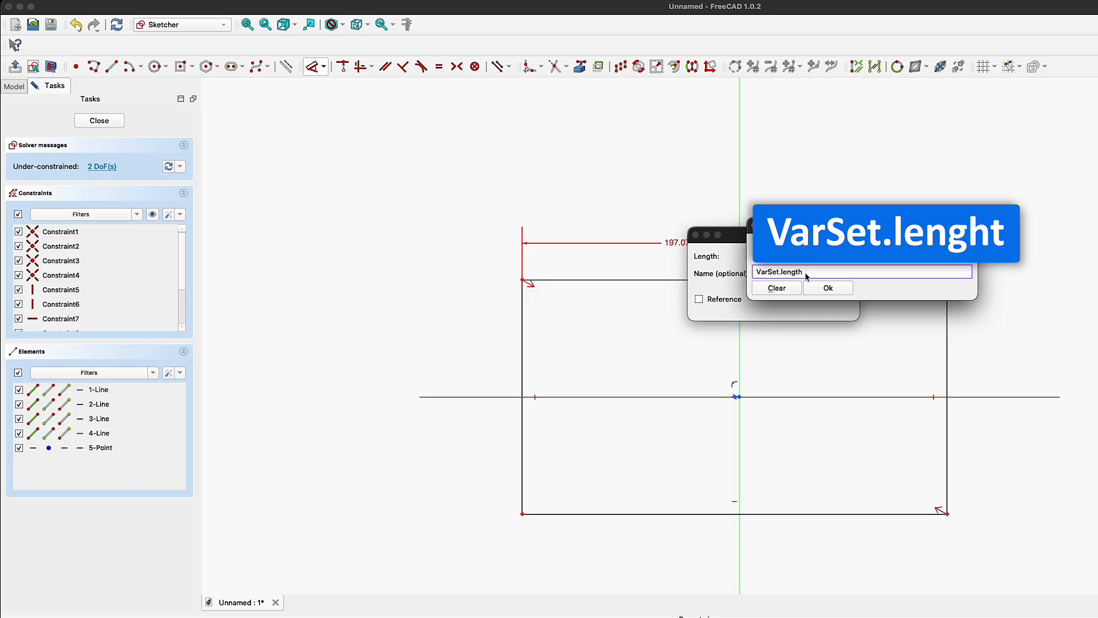
pyautogui.click(839, 286)
pyautogui.click(822, 307)
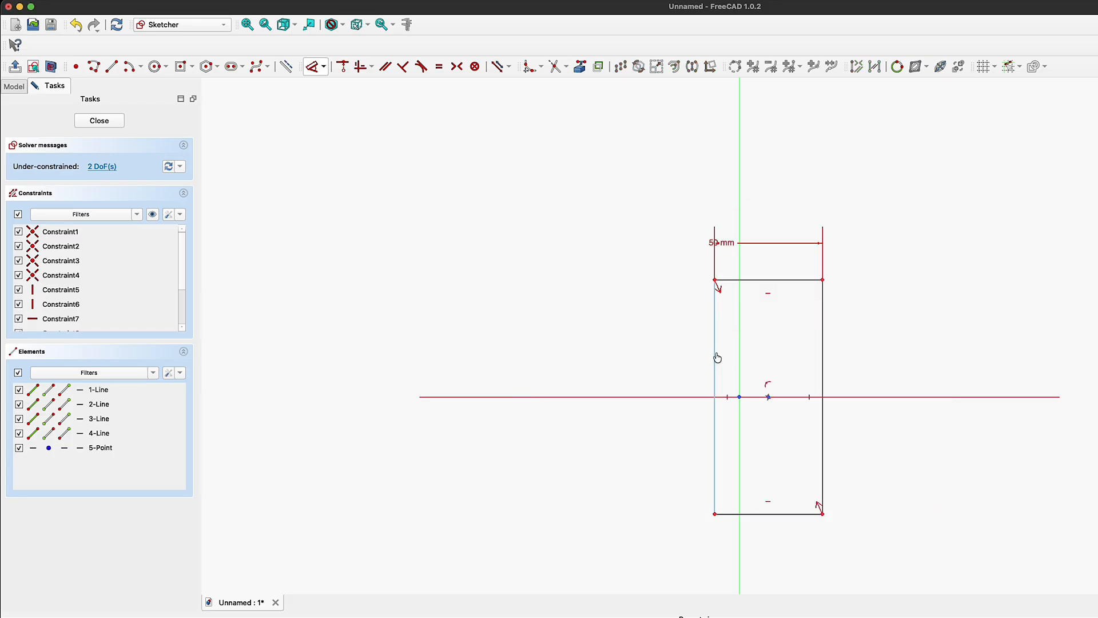
# Step: Dimension the rectangle's height along its left edge and drive it with the expression VarSet.Height
pyautogui.click(715, 356)
pyautogui.click(610, 366)
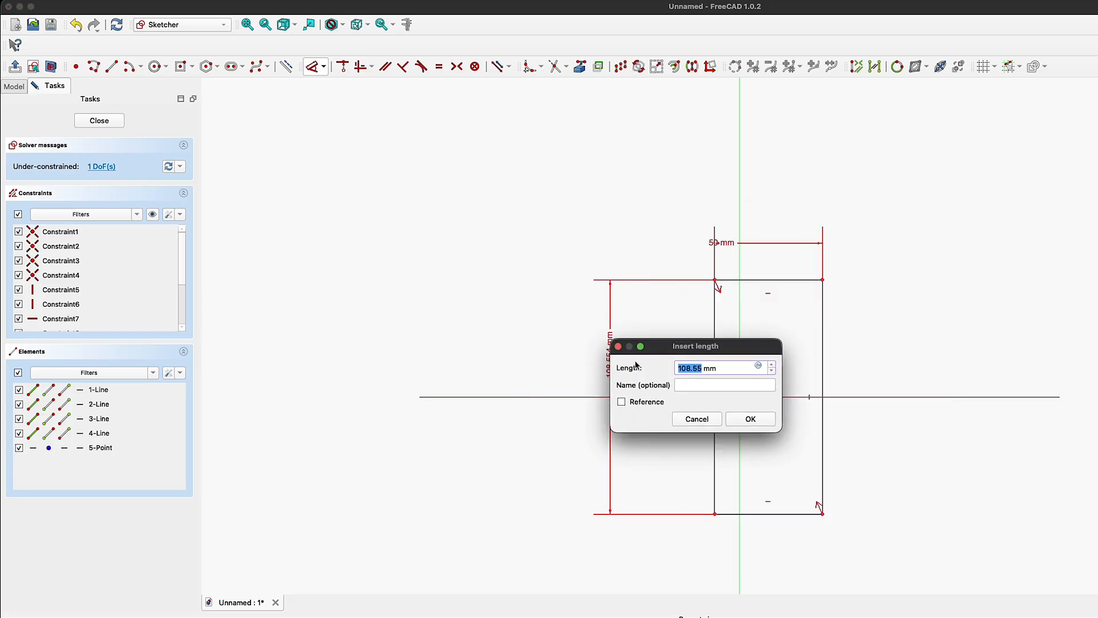
pyautogui.click(758, 366)
pyautogui.write('V')
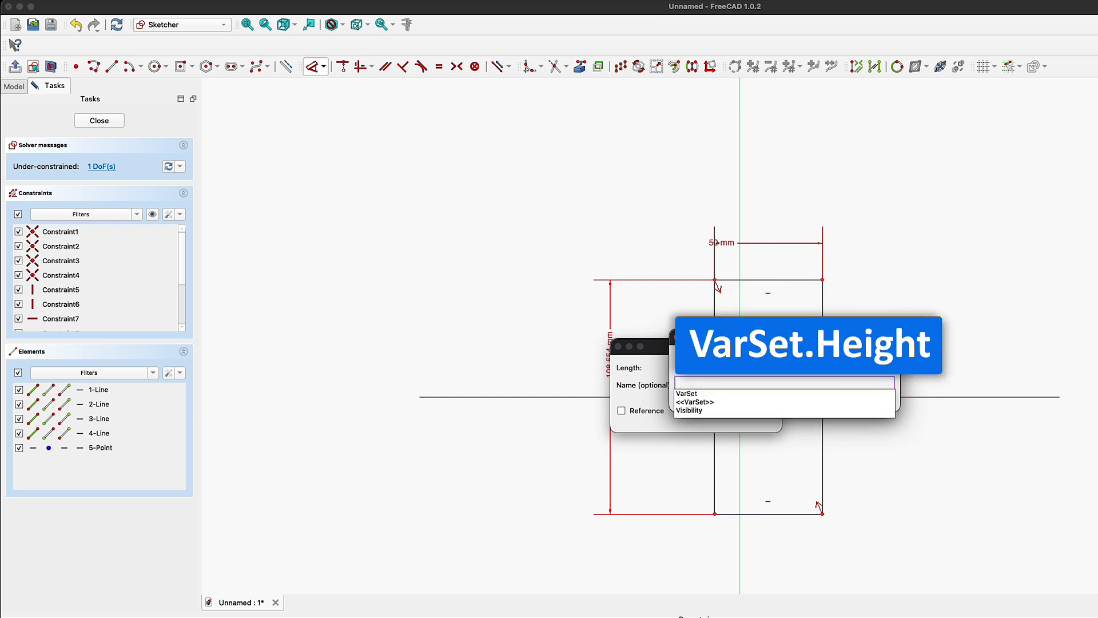
pyautogui.write('arSet.hei')
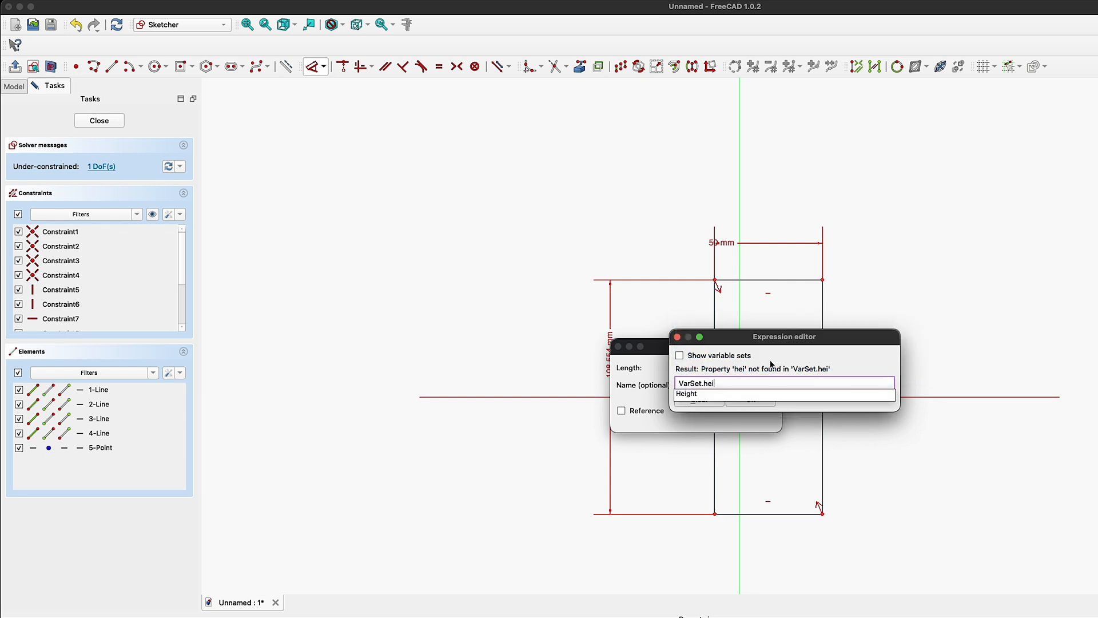
pyautogui.click(769, 394)
pyautogui.click(767, 401)
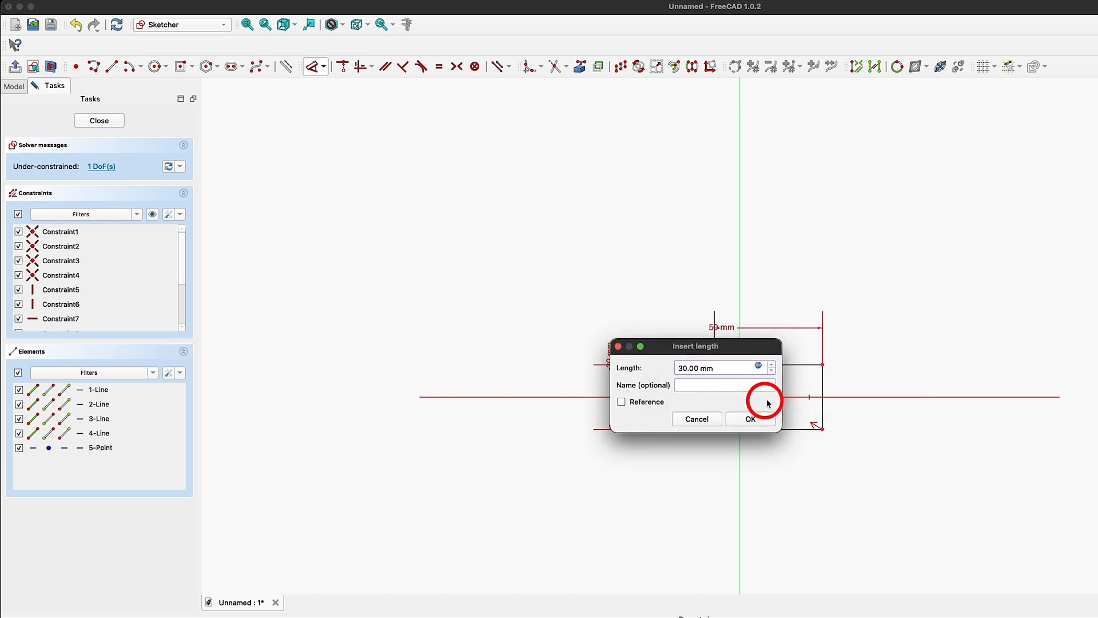
pyautogui.click(743, 418)
# Step: Close the sketch and display the model in perspective view at an oblique angle
pyautogui.click(83, 119)
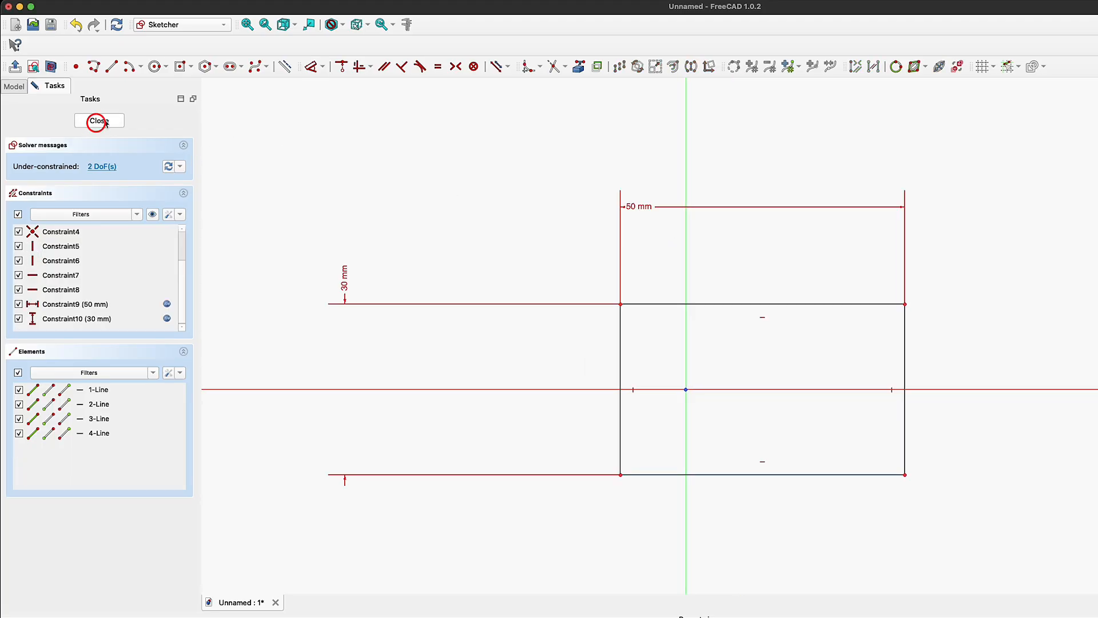
pyautogui.click(1084, 147)
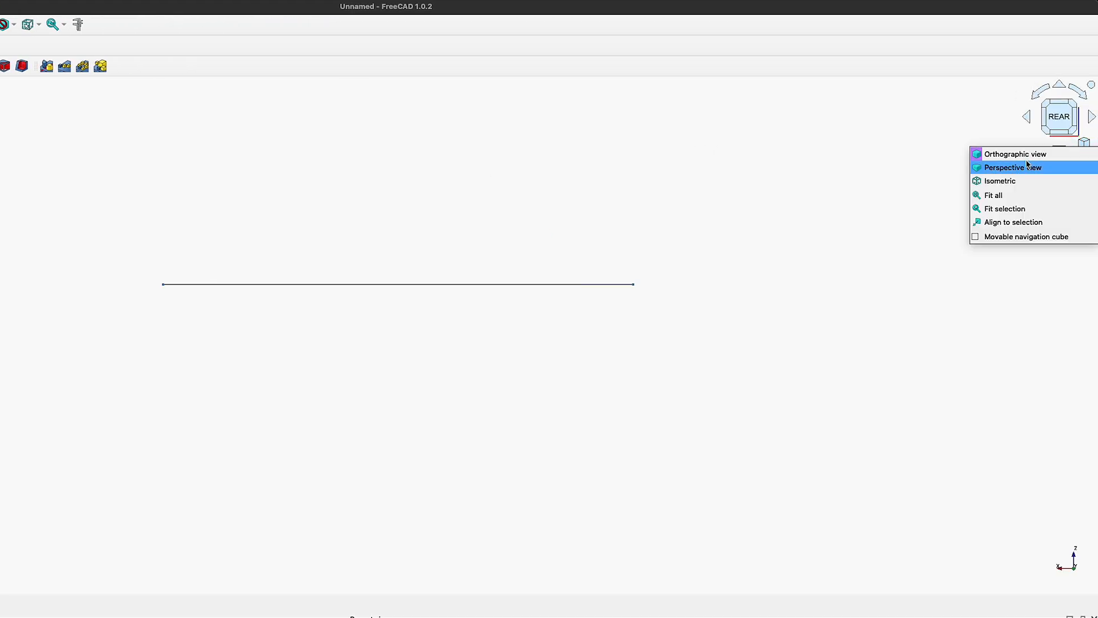
pyautogui.click(1021, 166)
pyautogui.moveTo(652, 245)
pyautogui.mouseDown(button='middle')
pyautogui.moveTo(449, 299)
pyautogui.moveTo(378, 351)
pyautogui.moveTo(382, 394)
pyautogui.moveTo(341, 250)
pyautogui.mouseUp(button='middle')
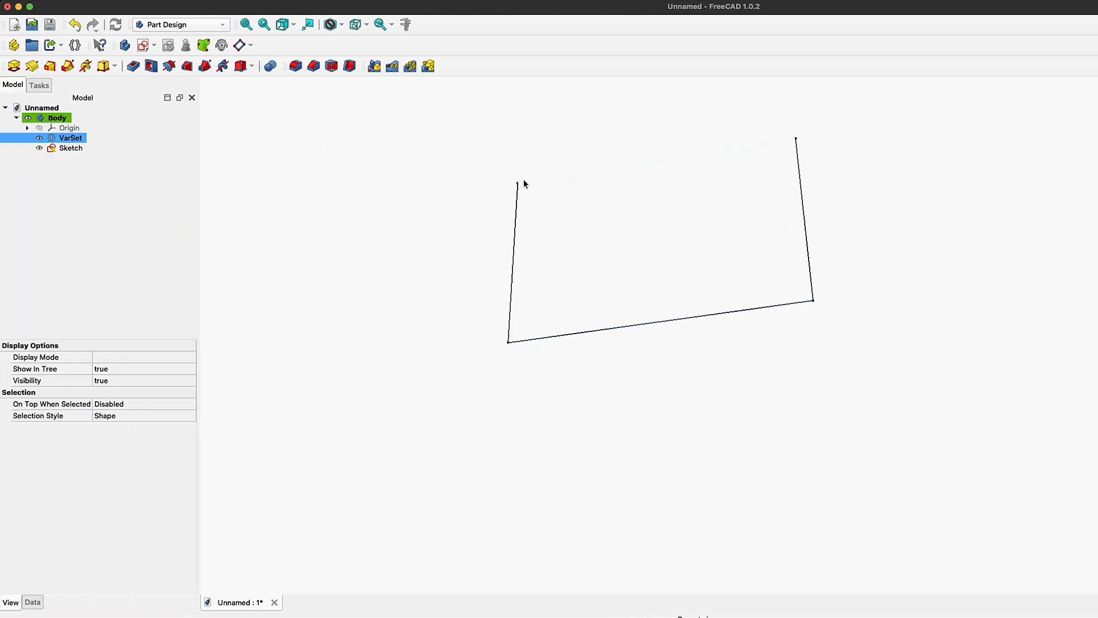
# Step: Select the variable set in the body and display its data properties
pyautogui.click(81, 139)
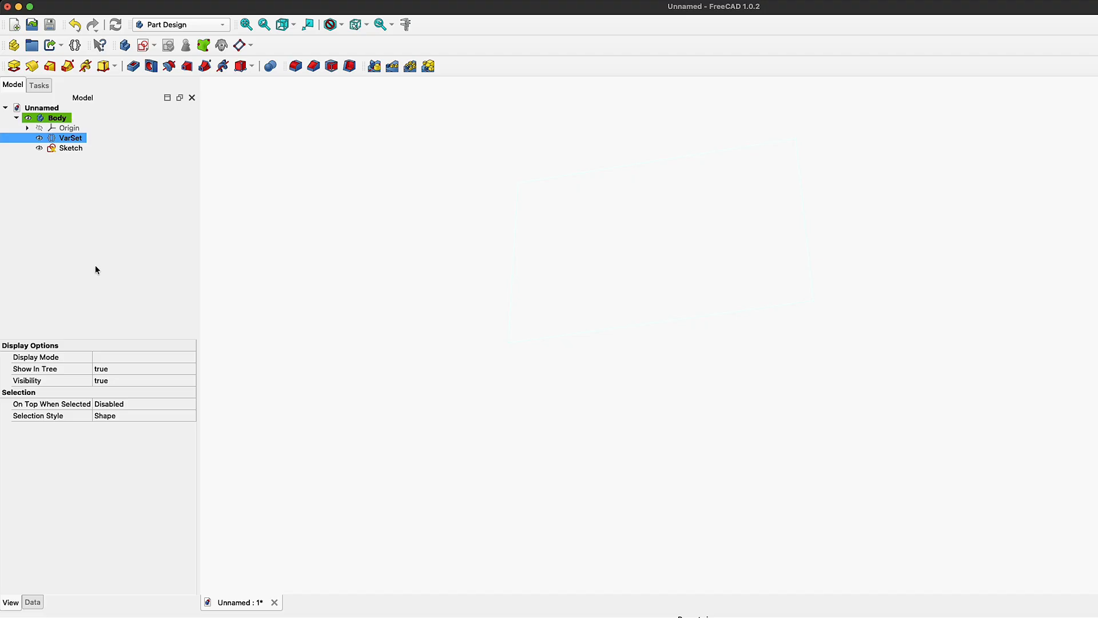
pyautogui.rightClick(64, 148)
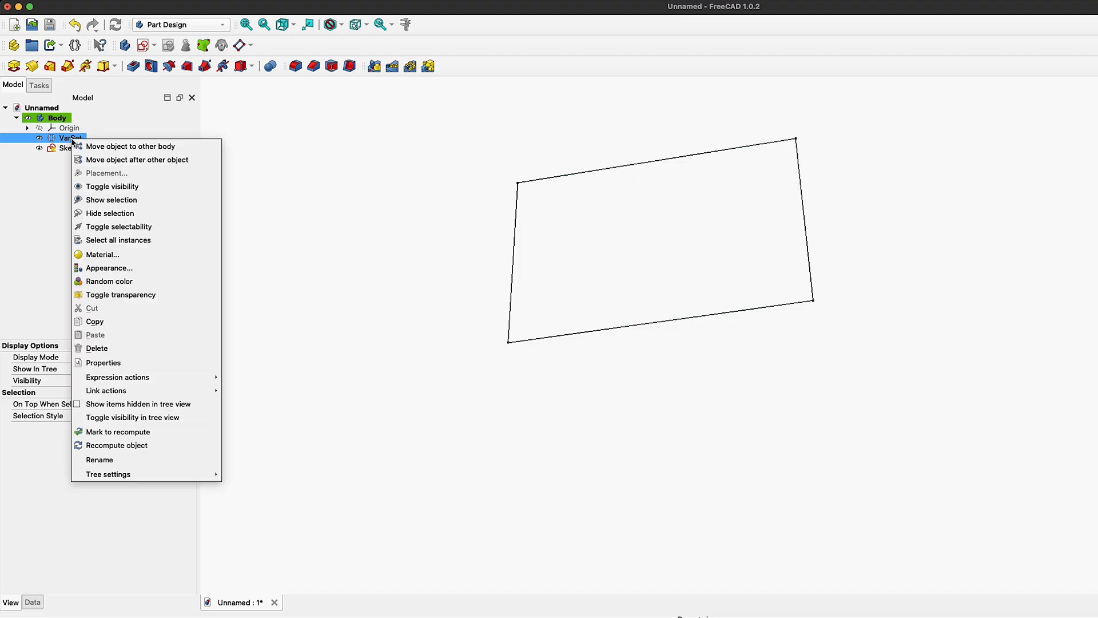
pyautogui.click(33, 201)
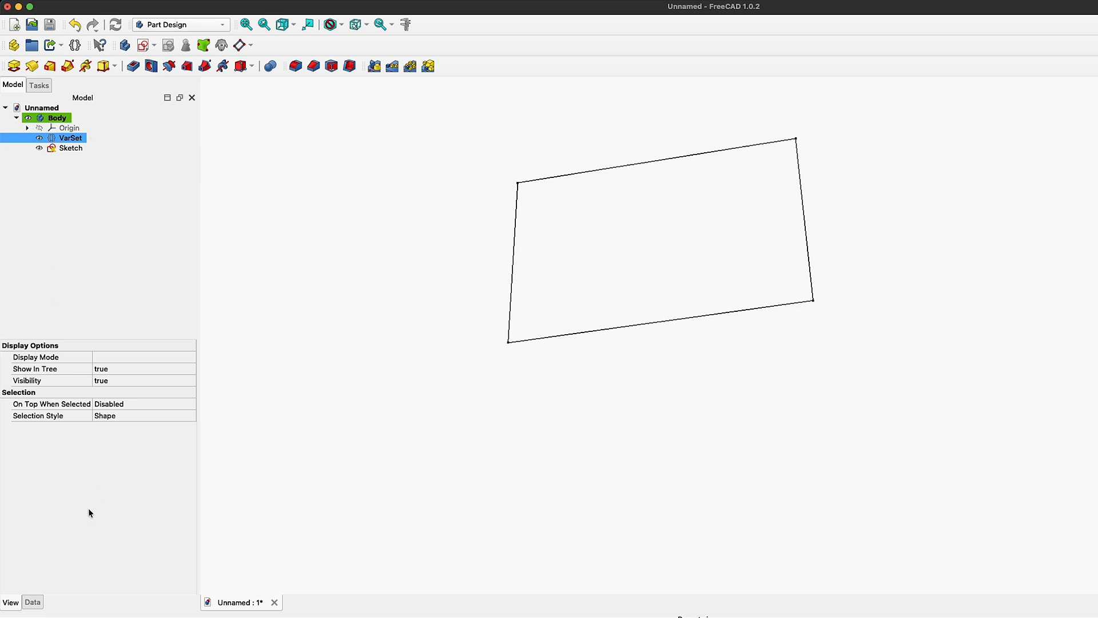
pyautogui.click(32, 602)
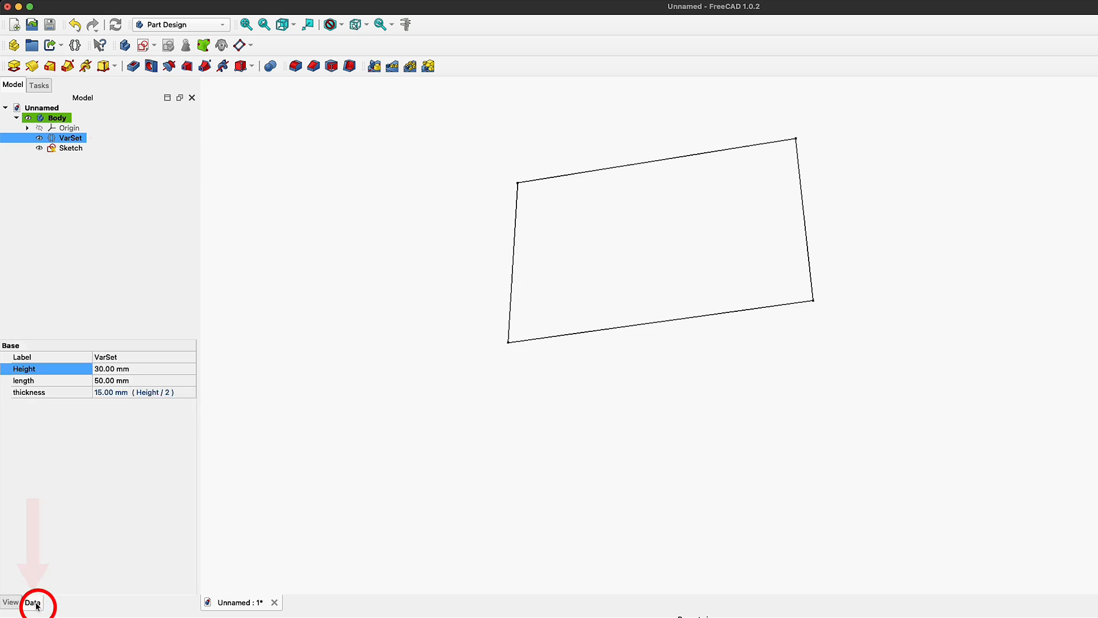
pyautogui.click(147, 373)
pyautogui.click(117, 473)
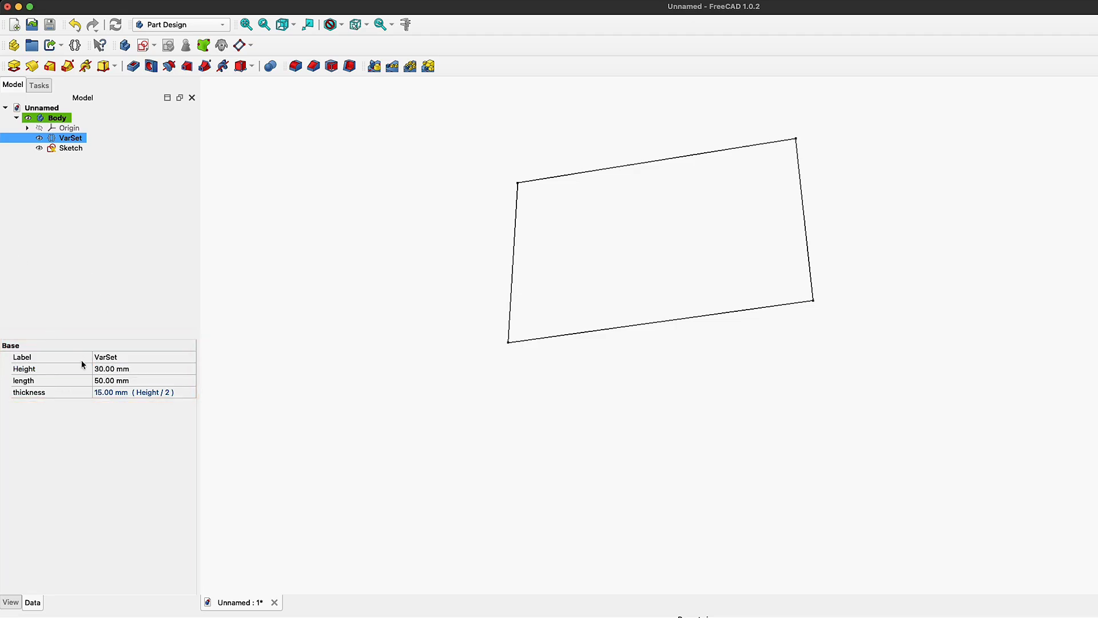
# Step: Set the variable set's Height property to 35 mm and check the sketched rectangle
pyautogui.click(111, 371)
pyautogui.click(111, 371)
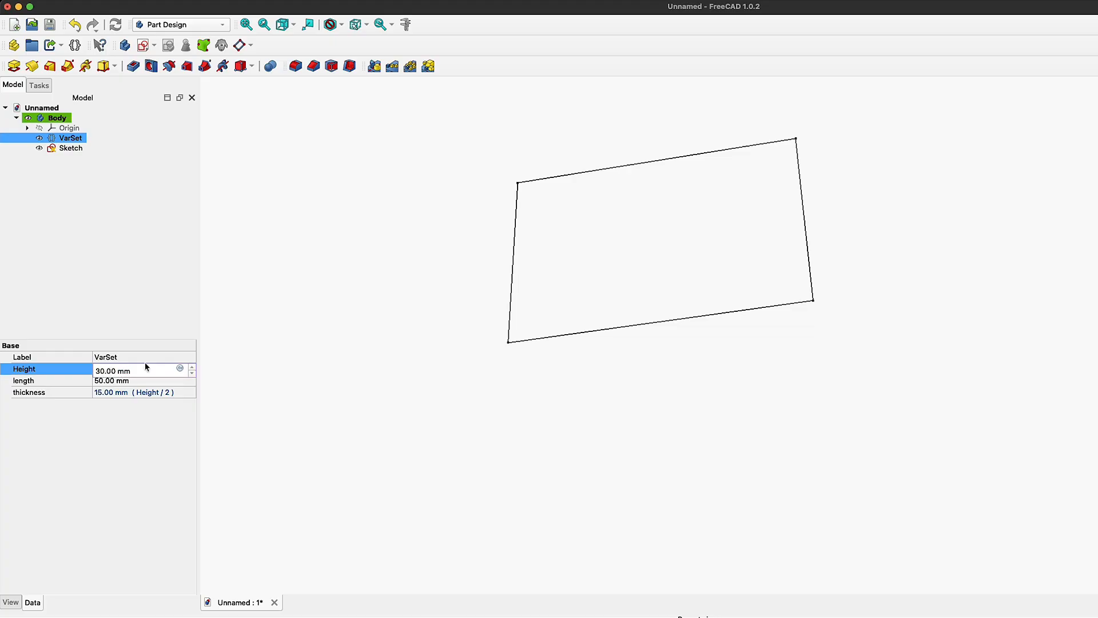
pyautogui.press('BackSpace')
pyautogui.write('5')
pyautogui.press('Return')
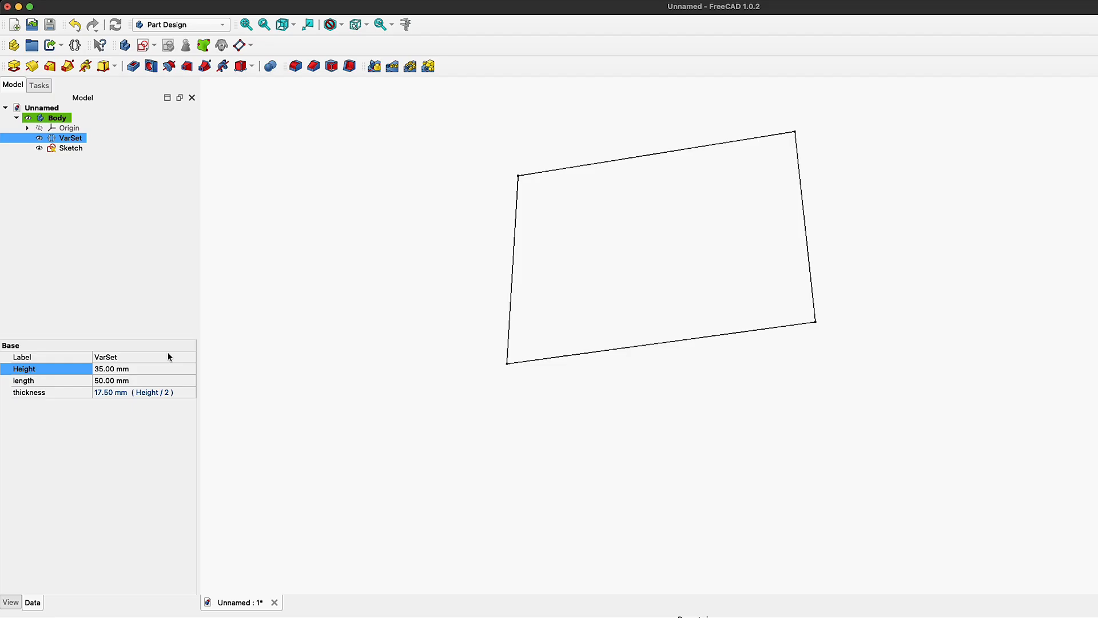
pyautogui.scroll(-1, 654, 476)
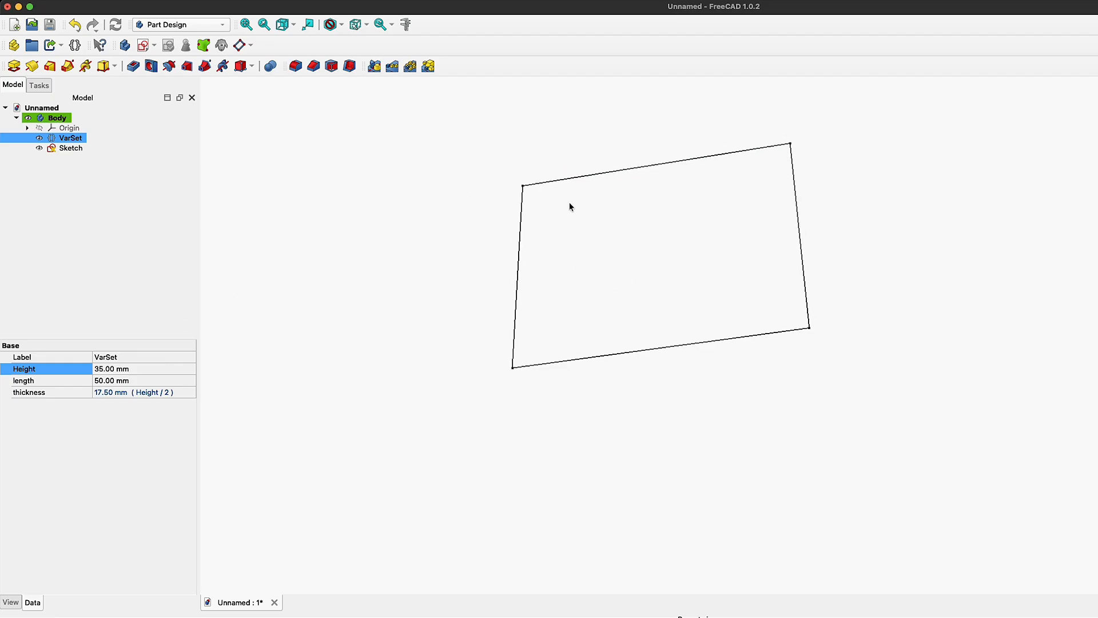
pyautogui.scroll(1, 569, 201)
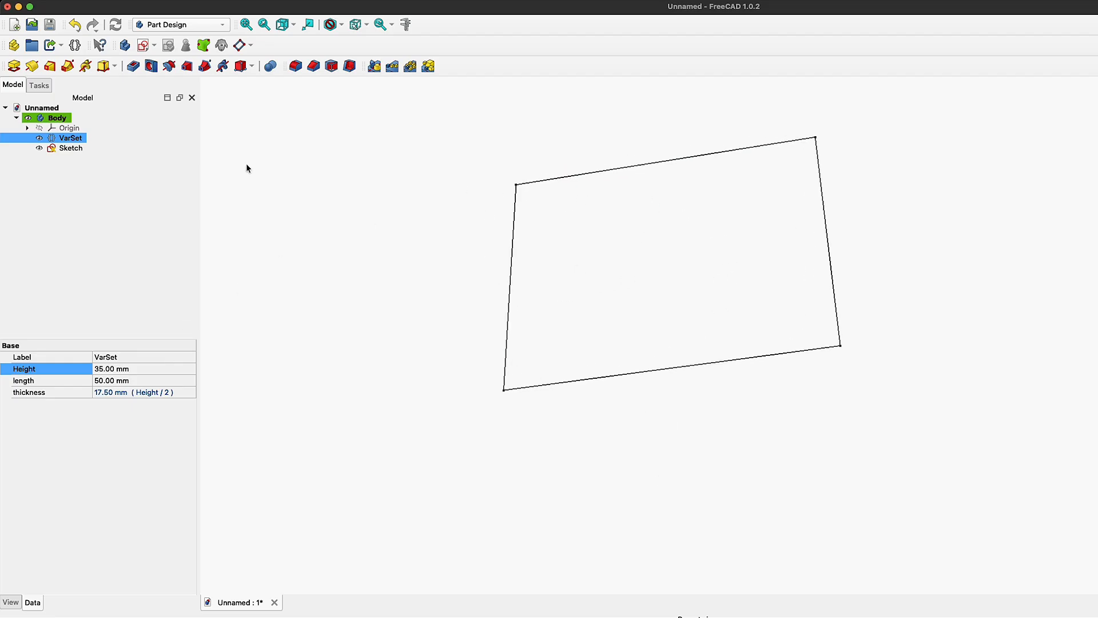
# Step: Start a new property in the variable set and name it holecount
pyautogui.doubleClick(56, 139)
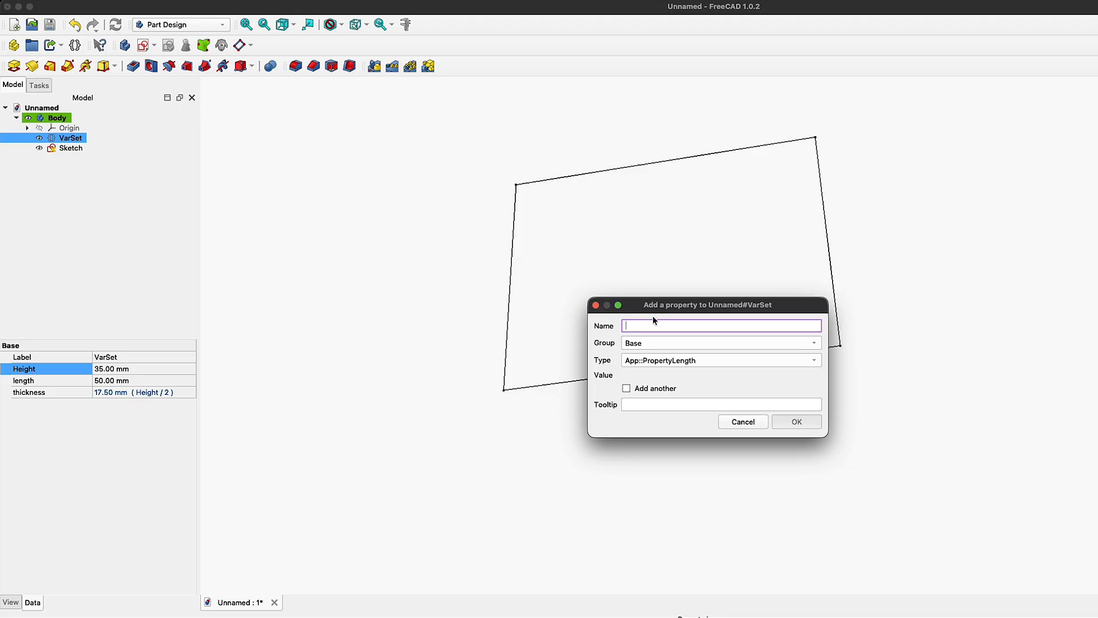
pyautogui.write('hous')
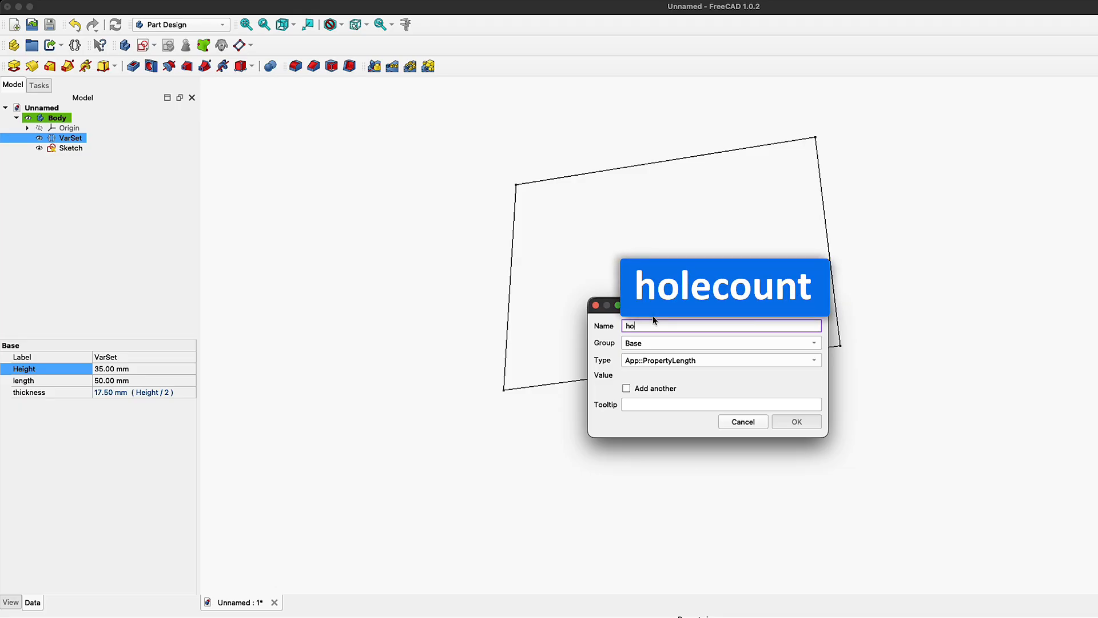
pyautogui.press('BackSpace')
pyautogui.press('BackSpace')
pyautogui.write('lecount')
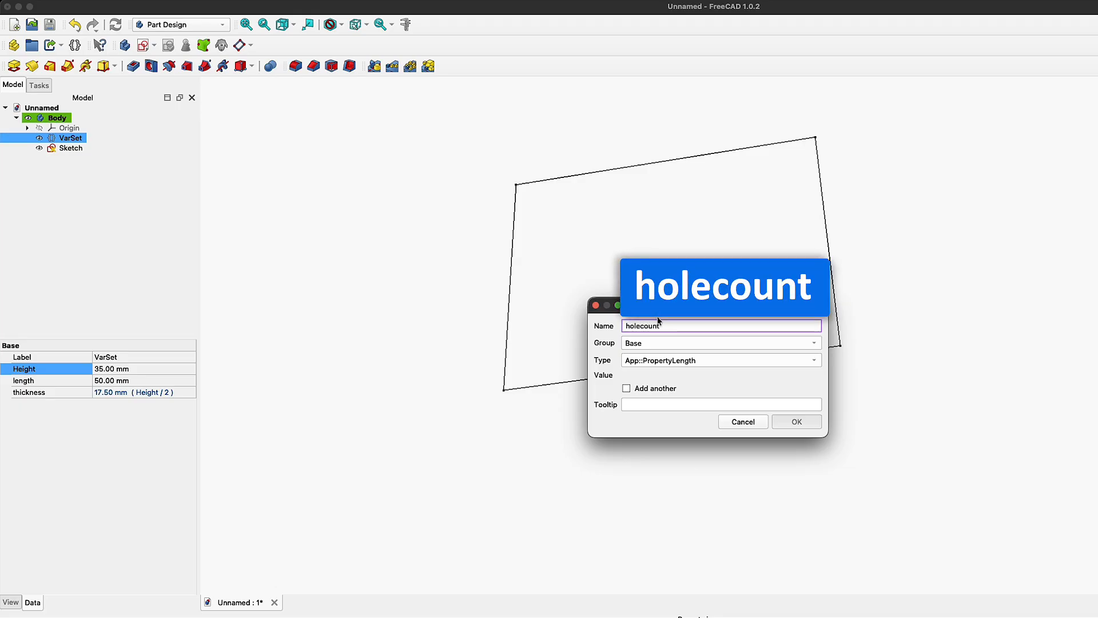
# Step: Give the holecount property the type App::PropertyInteger and the value 4, and add it to the variable set
pyautogui.click(811, 360)
pyautogui.scroll(5, 815, 390)
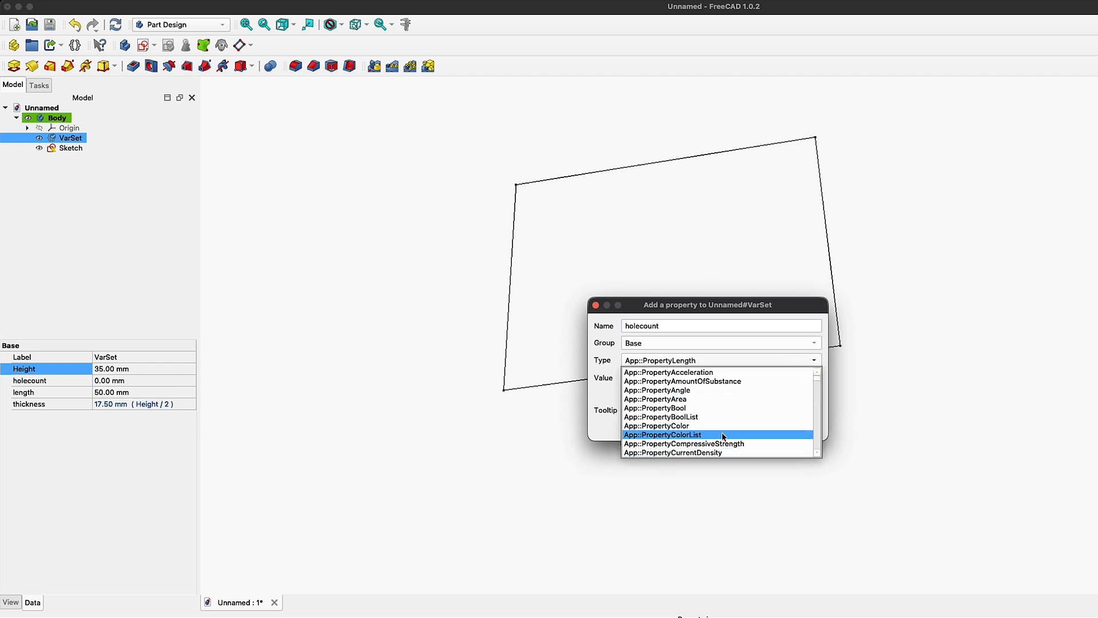
pyautogui.scroll(-3, 743, 386)
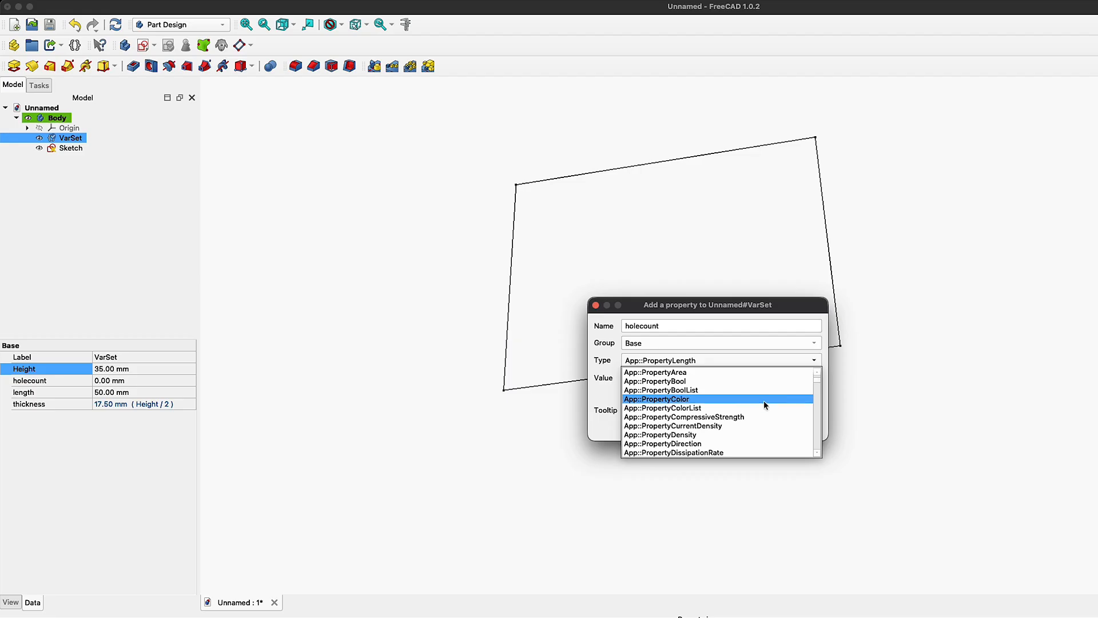
pyautogui.scroll(-6, 763, 400)
pyautogui.scroll(-5, 746, 424)
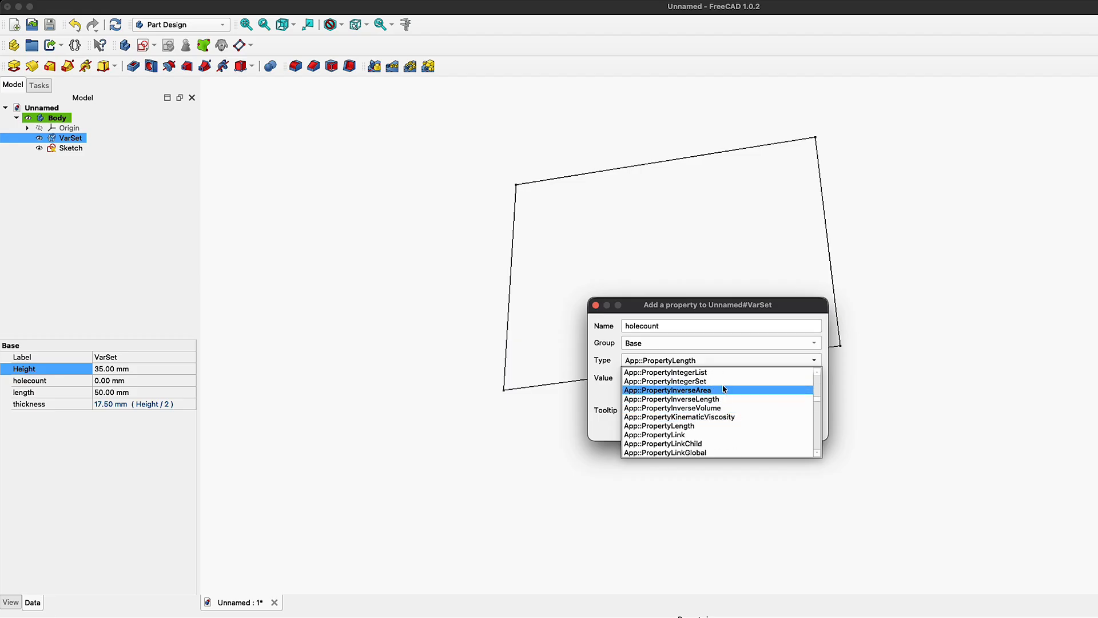
pyautogui.scroll(3, 763, 389)
pyautogui.click(765, 380)
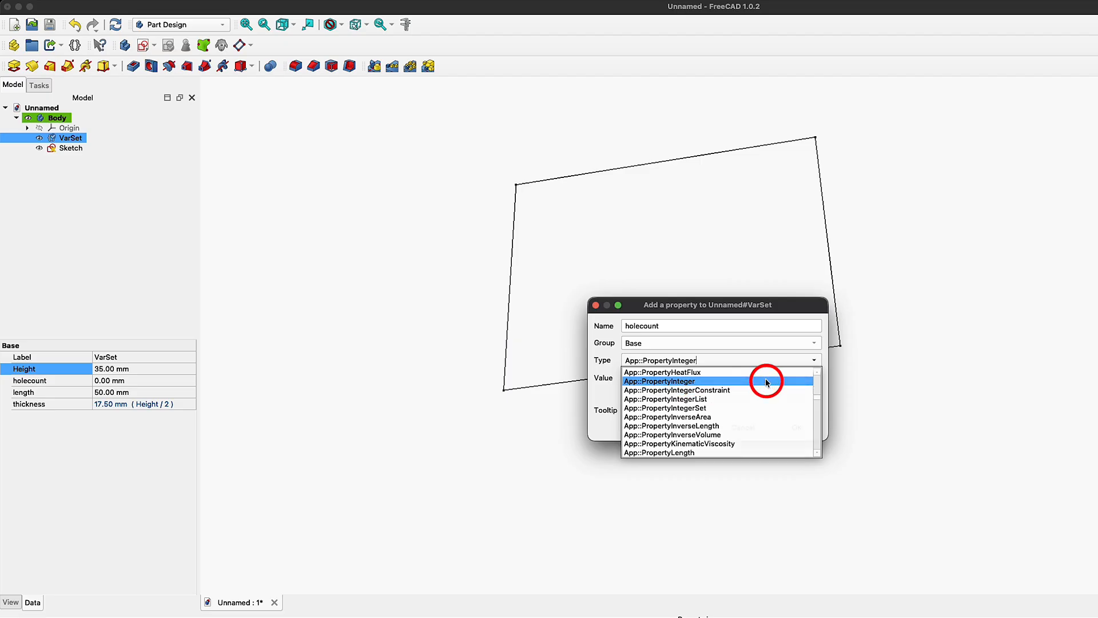
pyautogui.moveTo(650, 383); pyautogui.dragTo(607, 387)
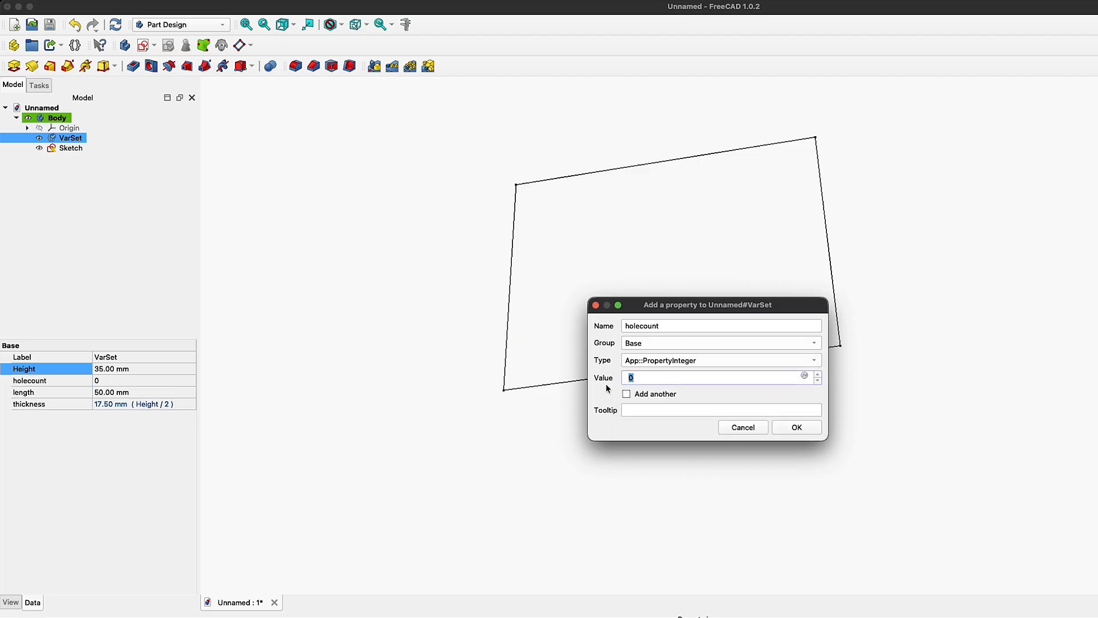
pyautogui.write('4')
pyautogui.click(795, 428)
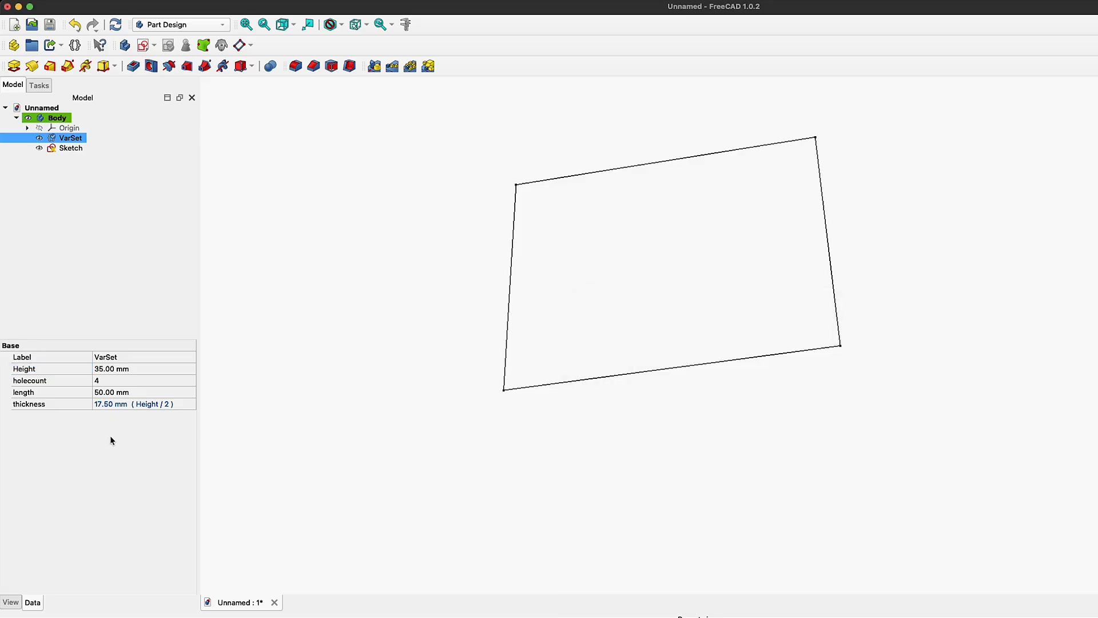
pyautogui.click(108, 381)
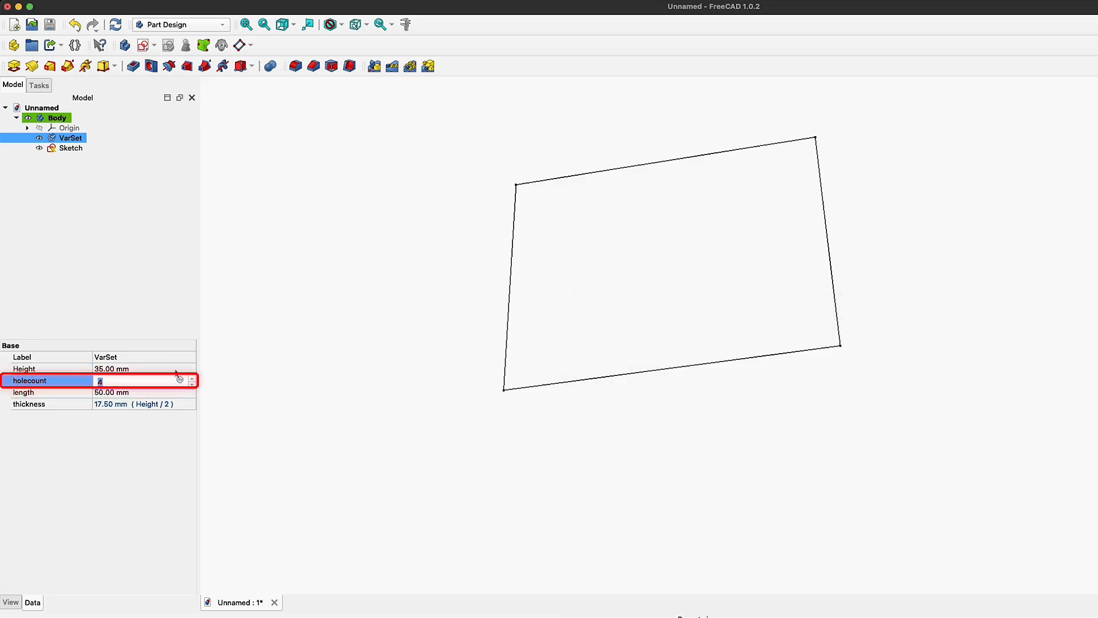
pyautogui.click(137, 379)
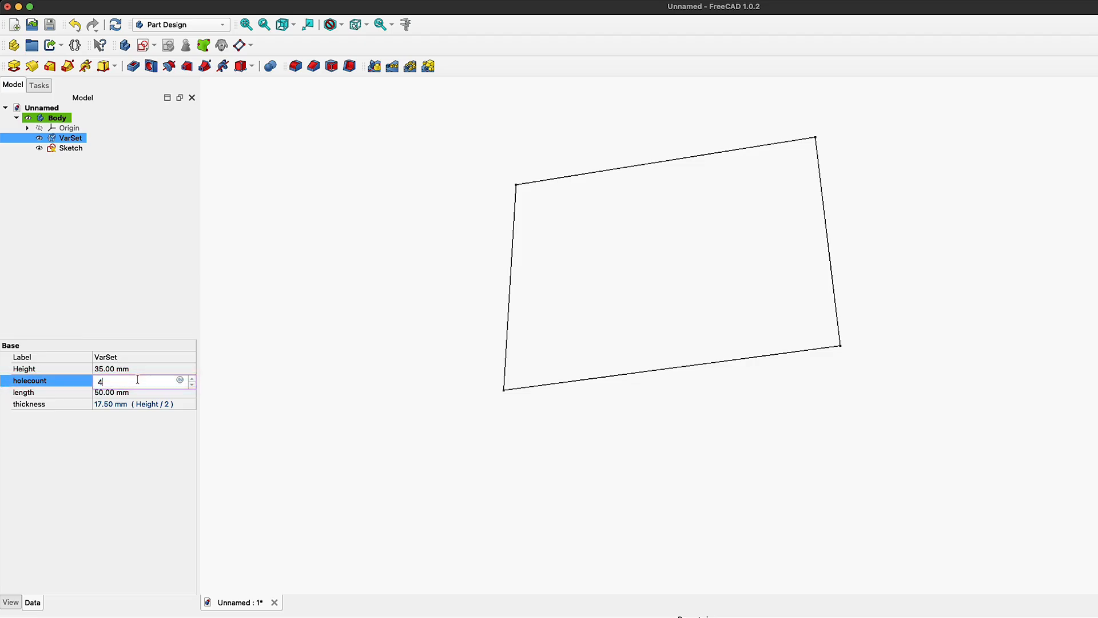
pyautogui.write('5')
pyautogui.press('BackSpace')
pyautogui.click(163, 428)
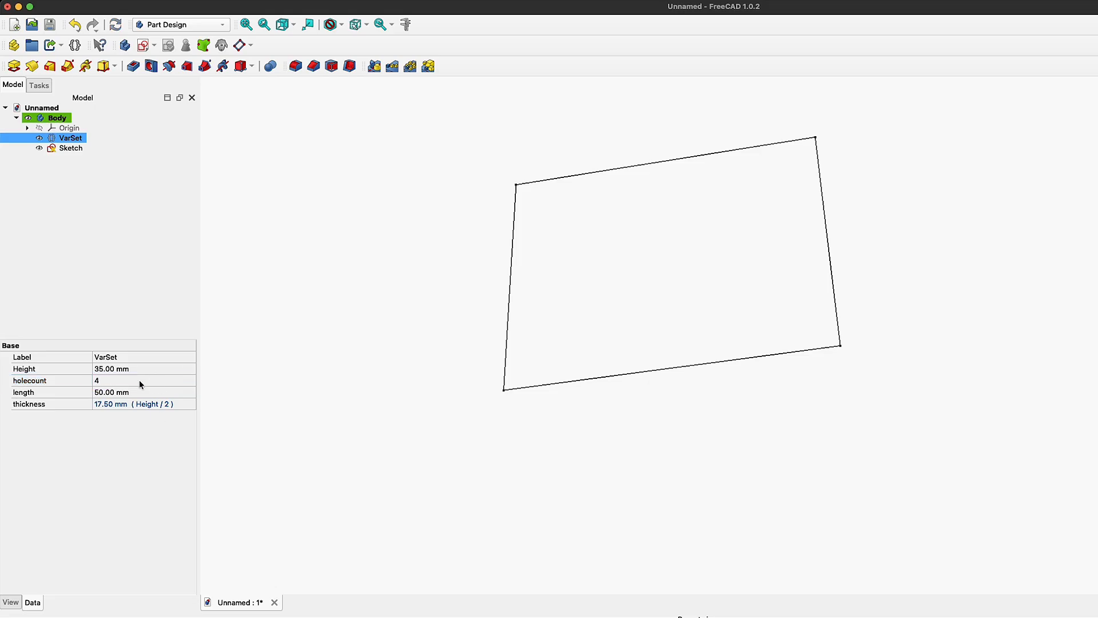
# Step: Add a property named hole_yes_no to the variable set with type App::PropertyBool and value false
pyautogui.click(51, 138)
pyautogui.click(51, 138)
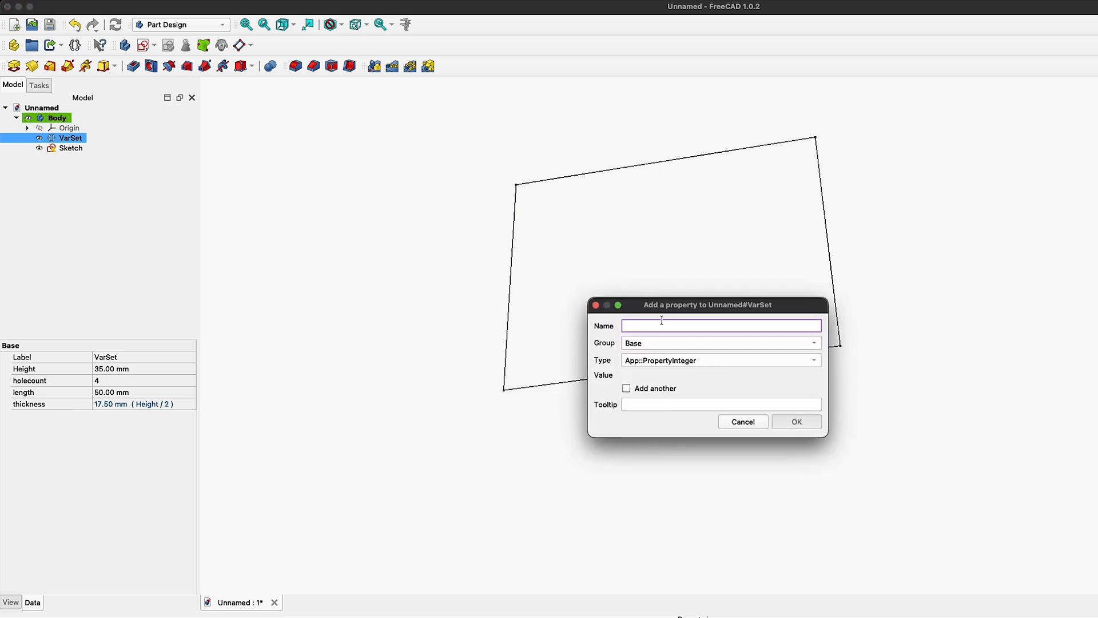
pyautogui.write('hole_yes_no')
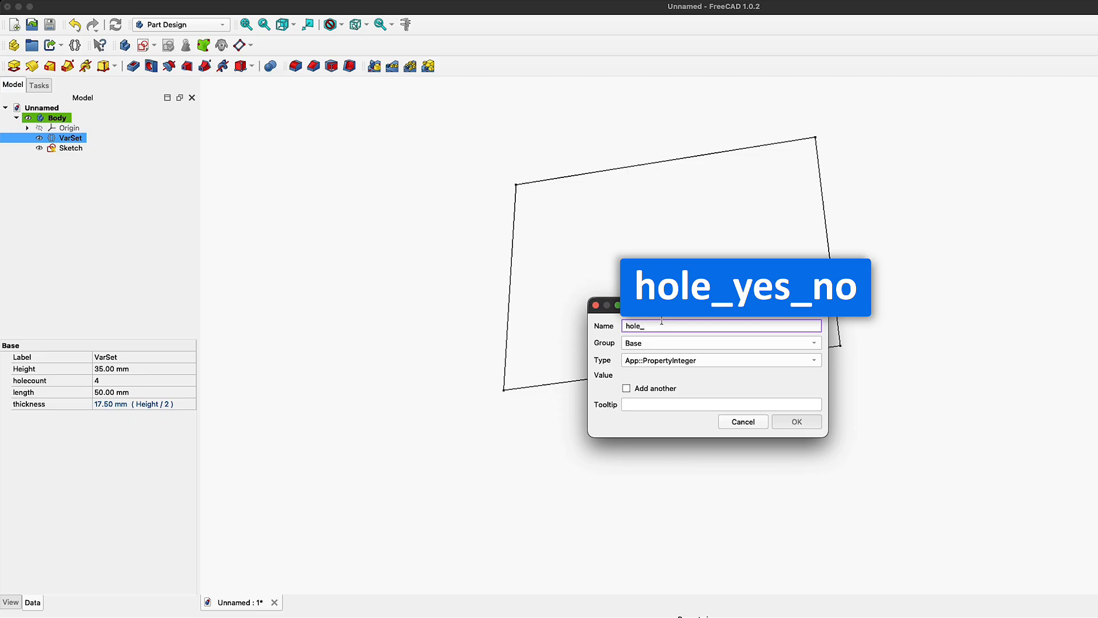
pyautogui.click(817, 361)
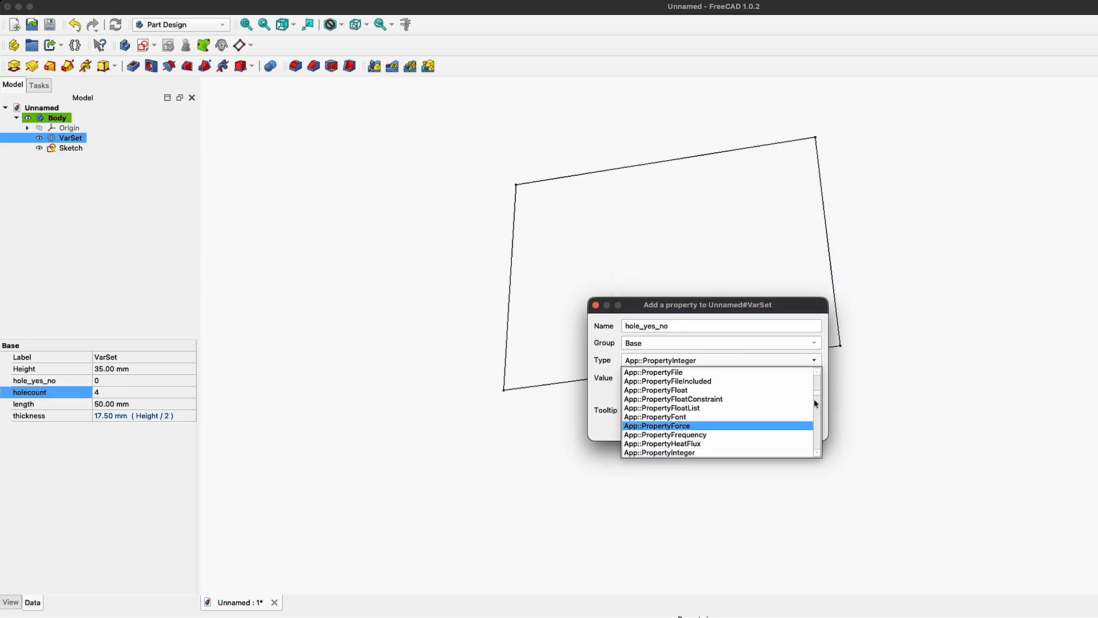
pyautogui.scroll(5, 814, 399)
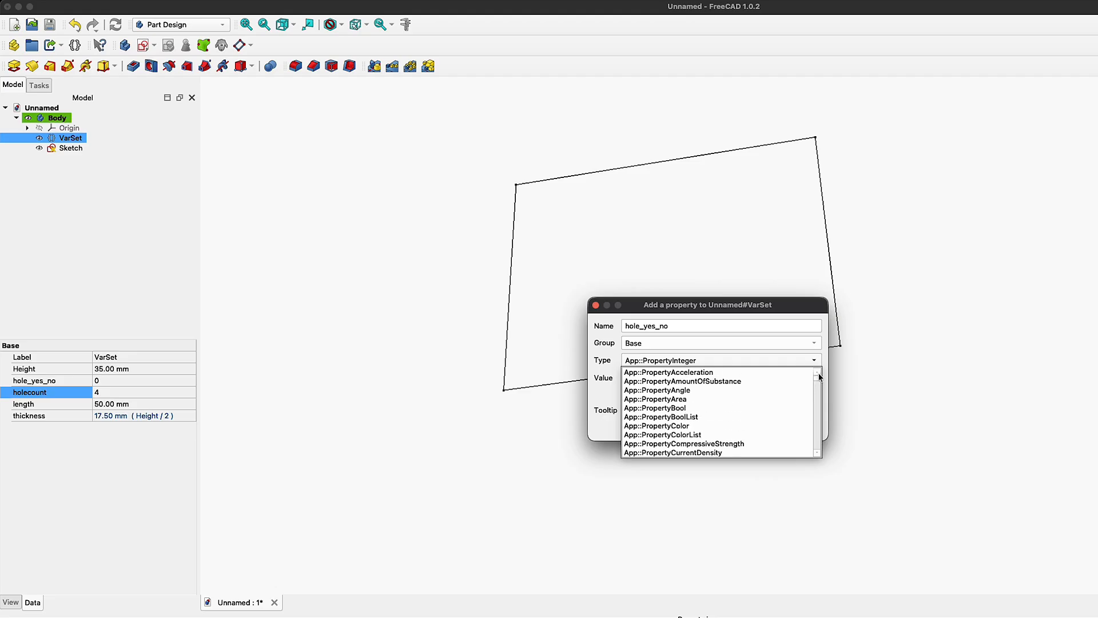
pyautogui.click(690, 408)
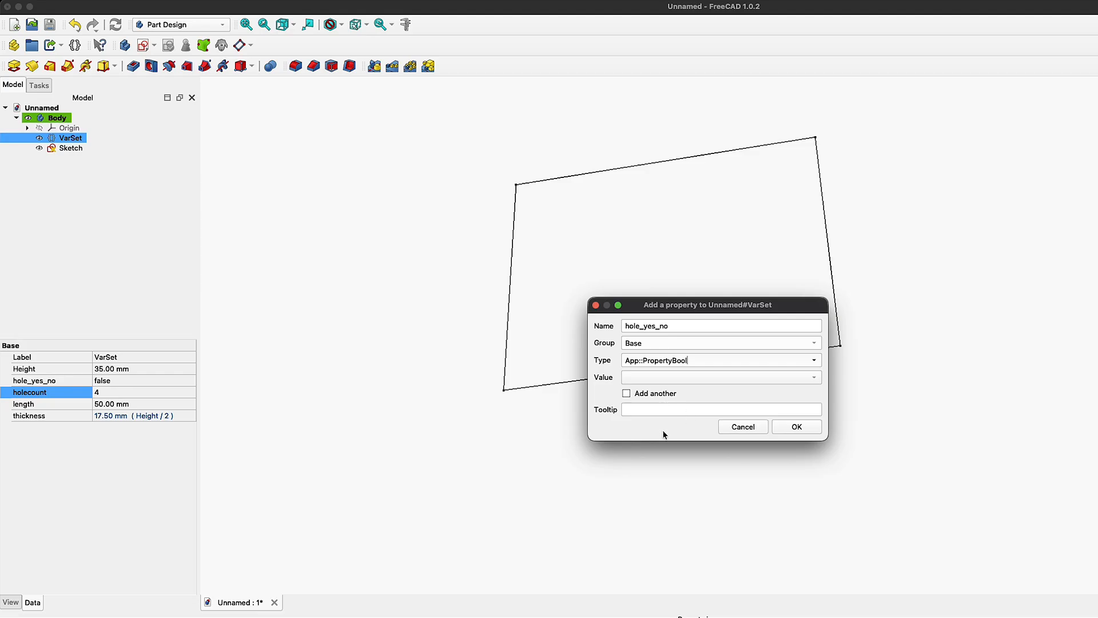
pyautogui.click(688, 377)
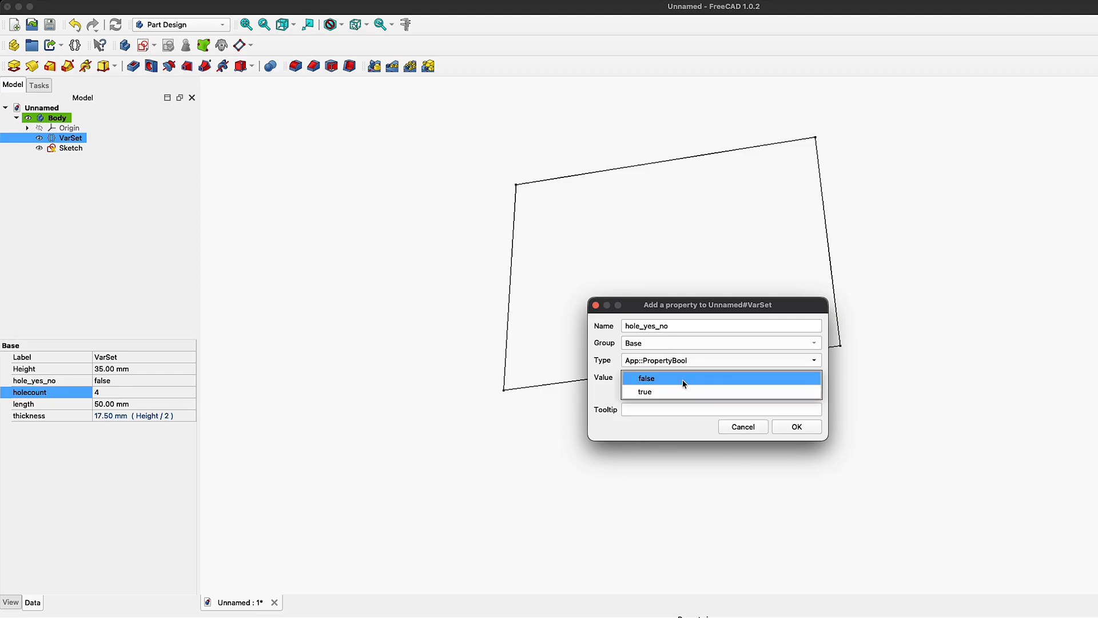
pyautogui.click(682, 378)
pyautogui.click(801, 428)
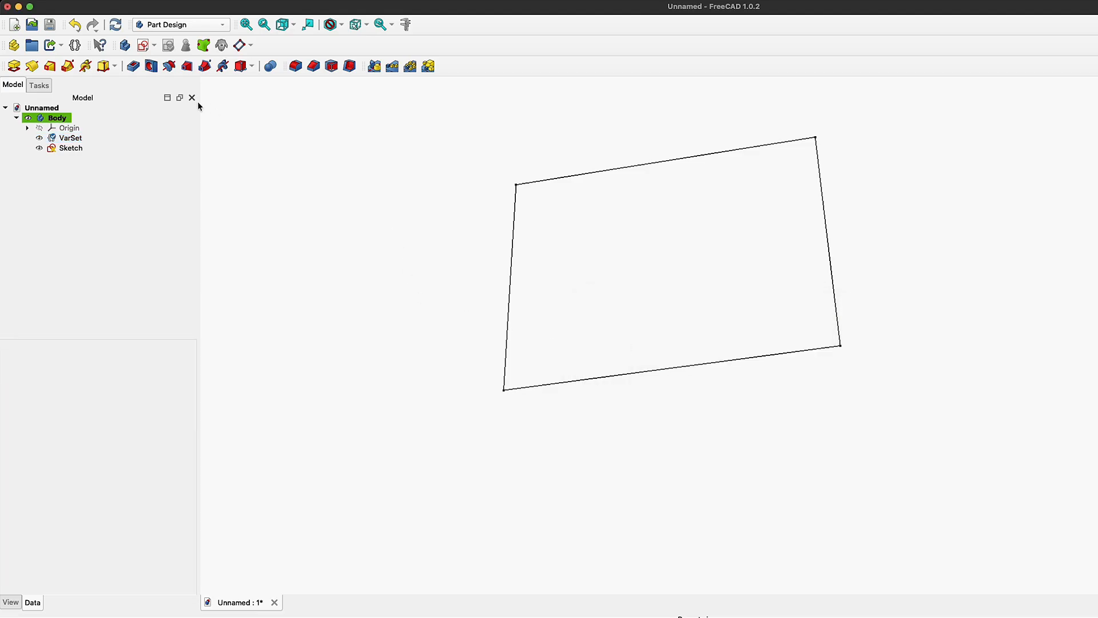
# Step: Pad the rectangle sketch to a length of 10 mm
pyautogui.click(13, 66)
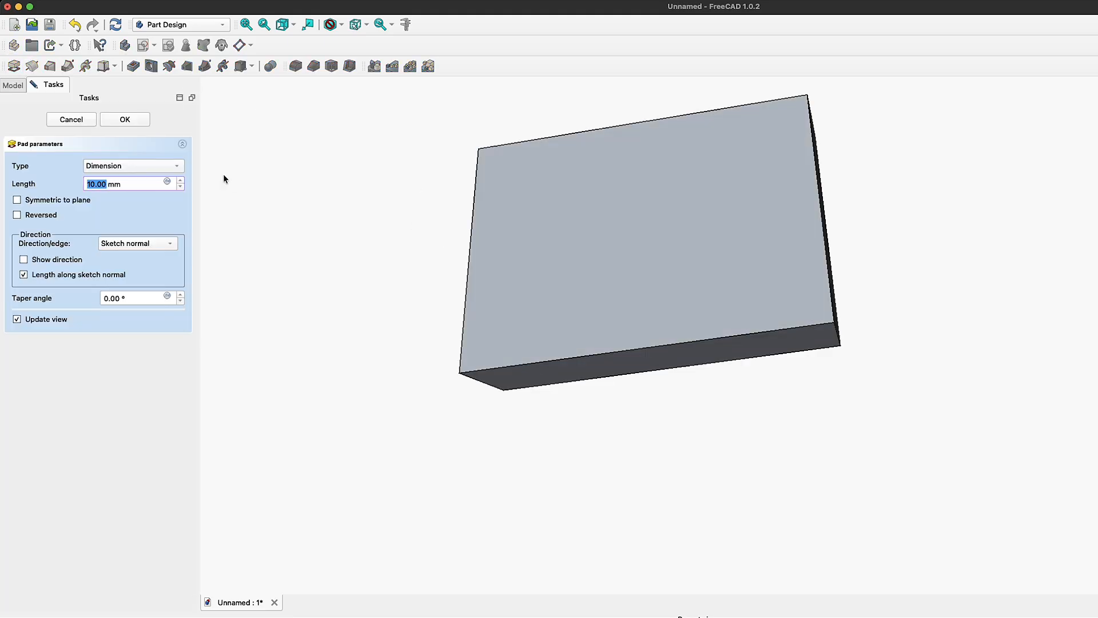
pyautogui.scroll(-1, 601, 451)
pyautogui.moveTo(519, 388); pyautogui.dragTo(540, 417, button='middle')
pyautogui.click(125, 119)
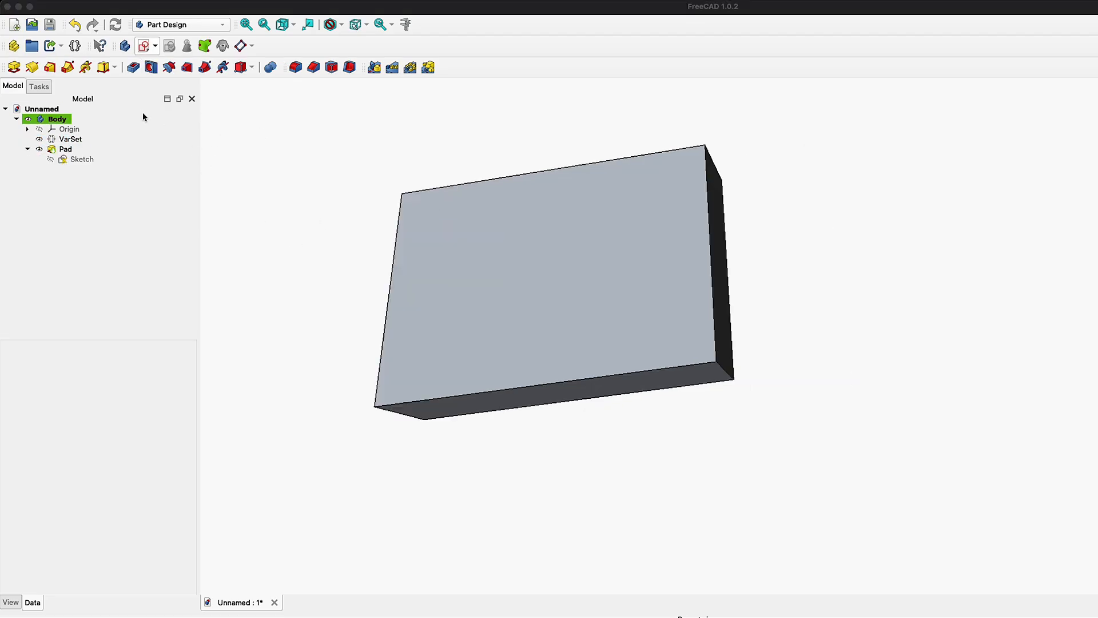
# Step: Start a sketch on the pad's large front face and draw a circle about 12 mm in diameter centred on the origin
pyautogui.click(433, 241)
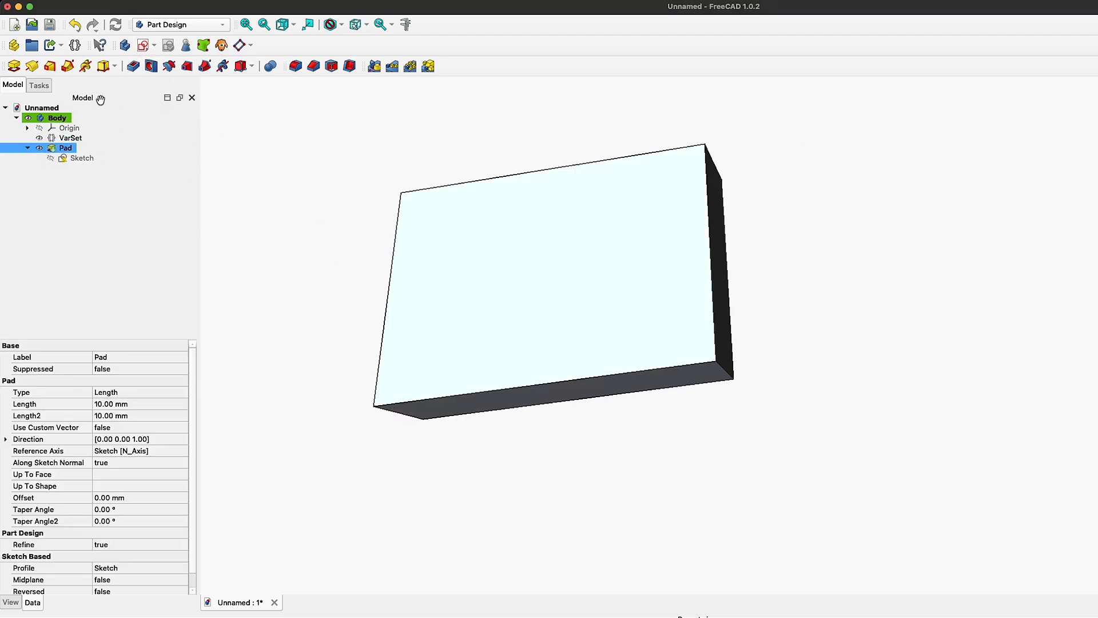
pyautogui.click(574, 311)
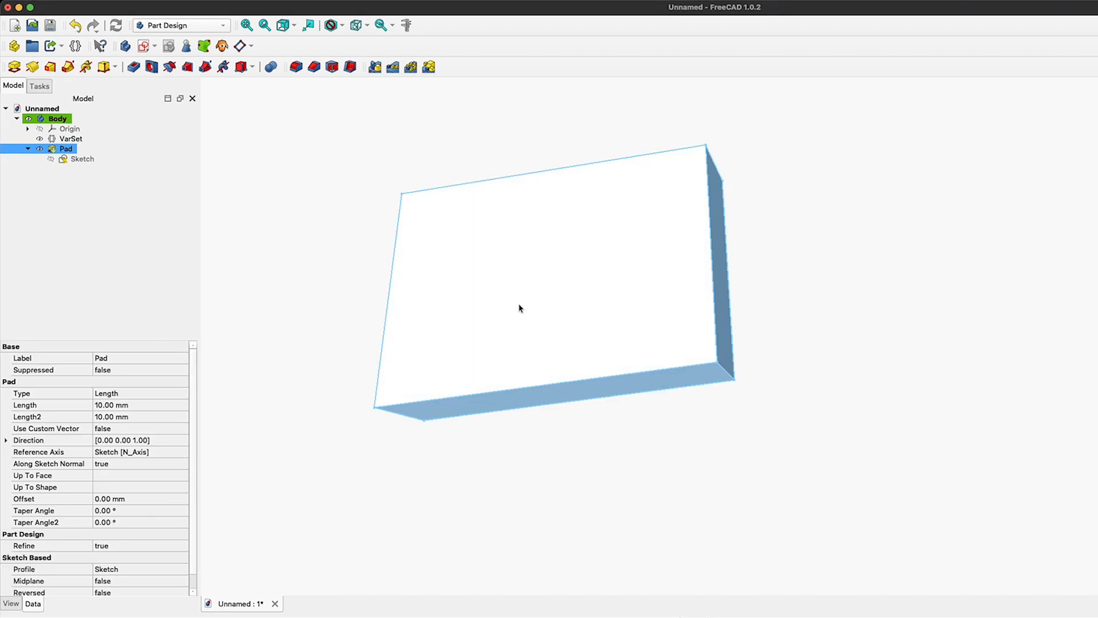
pyautogui.click(143, 46)
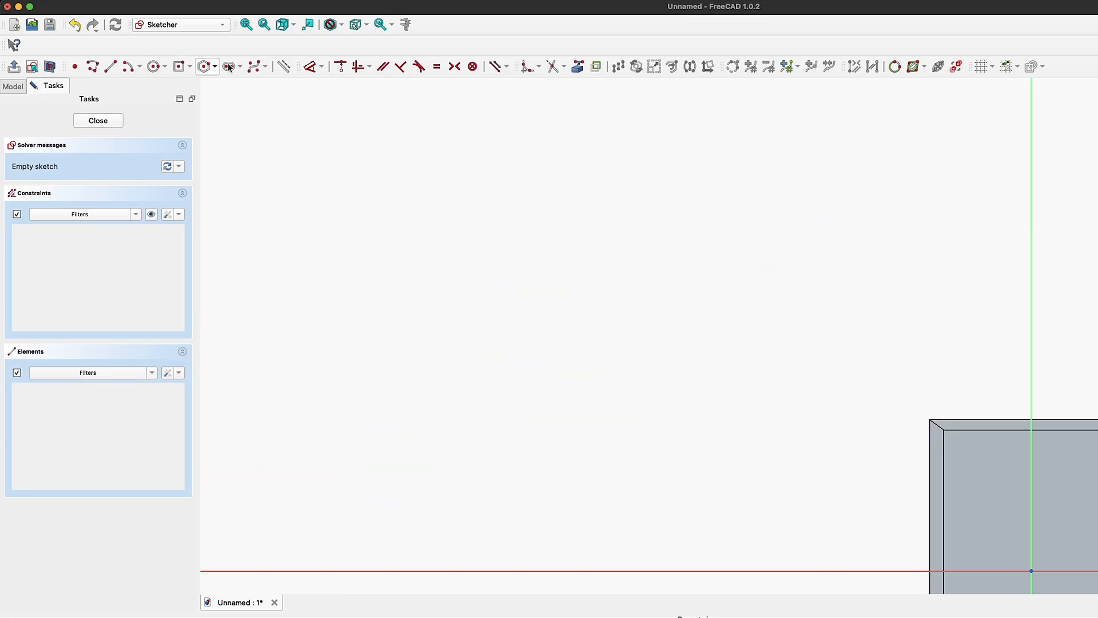
pyautogui.click(153, 66)
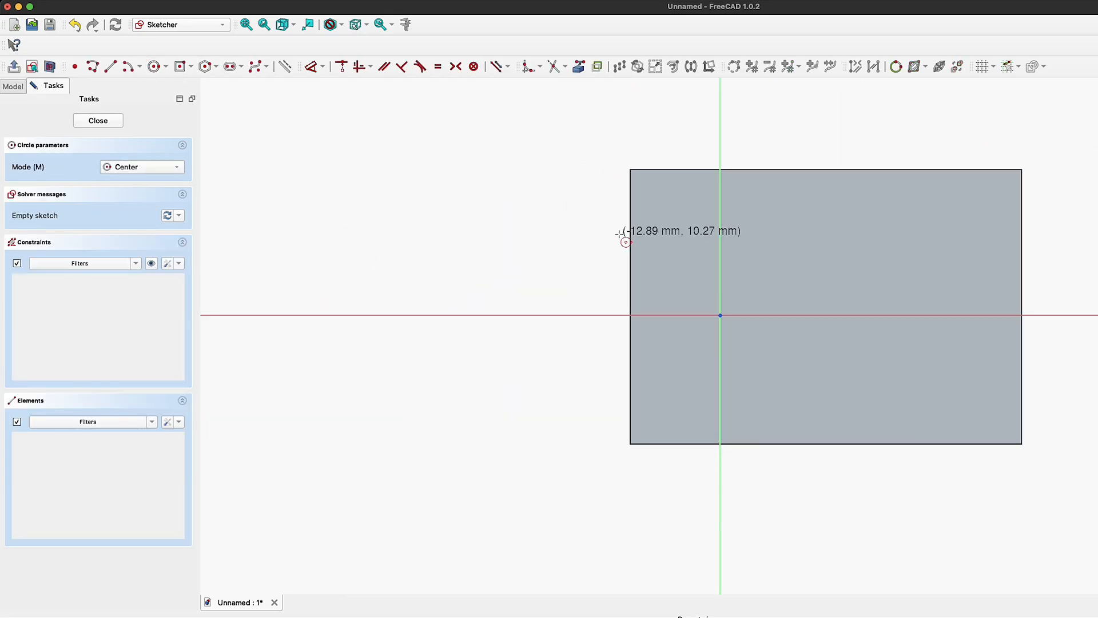
pyautogui.click(721, 315)
pyautogui.click(755, 284)
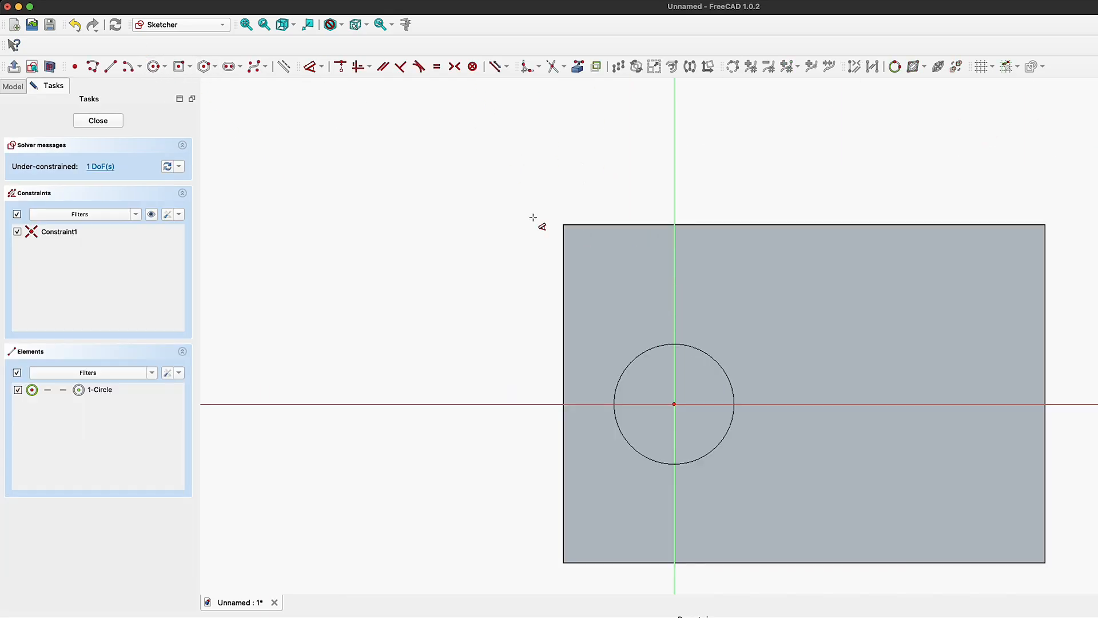
# Step: Constrain the circle's diameter to 10 mm
pyautogui.click(706, 355)
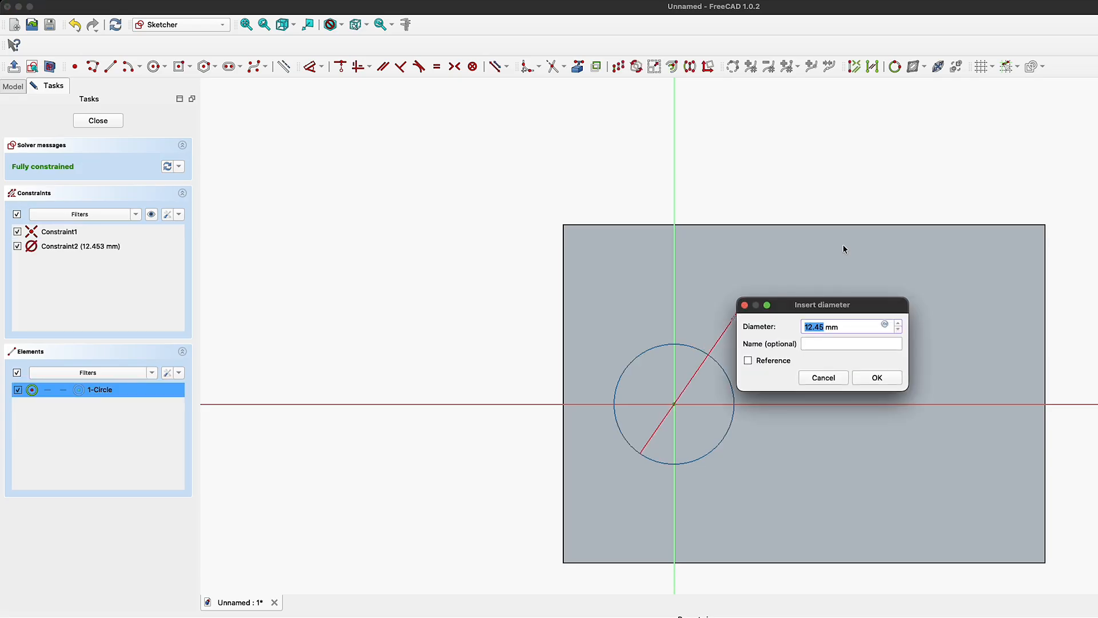
pyautogui.write('10')
pyautogui.click(877, 377)
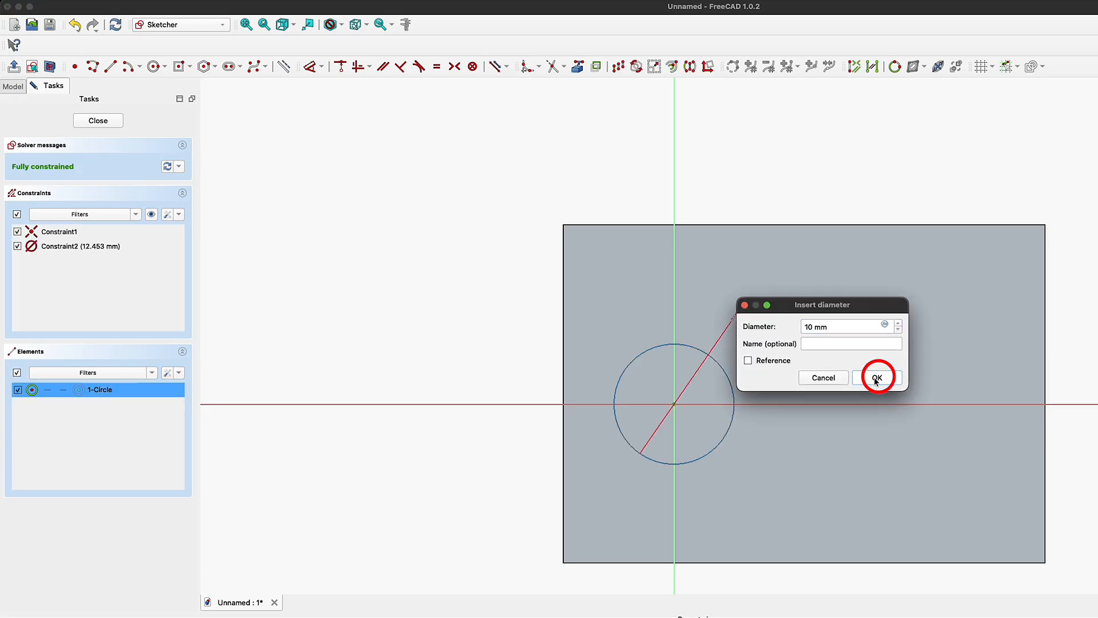
# Step: Finish the circle sketch and create a Hole from it with 6 mm diameter and 25 mm depth
pyautogui.click(111, 120)
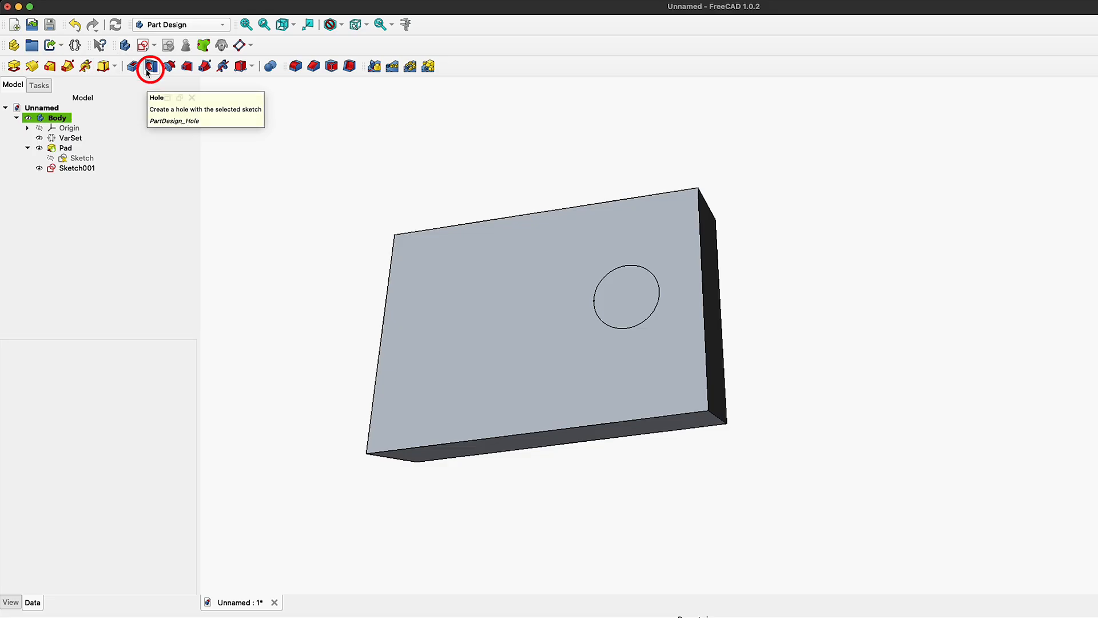
pyautogui.click(151, 66)
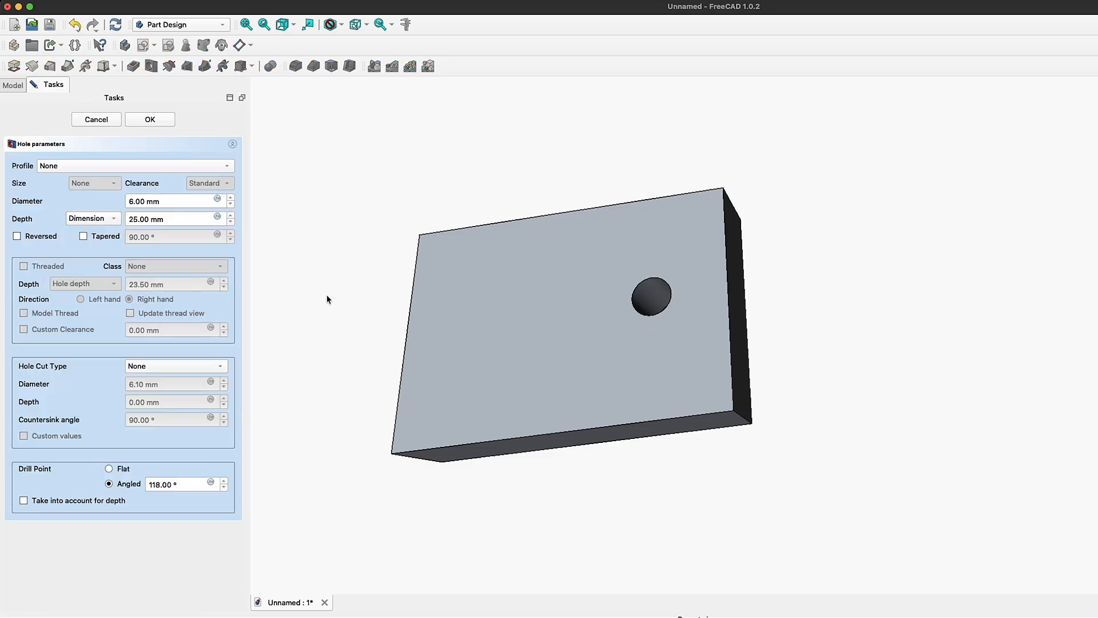
pyautogui.click(159, 118)
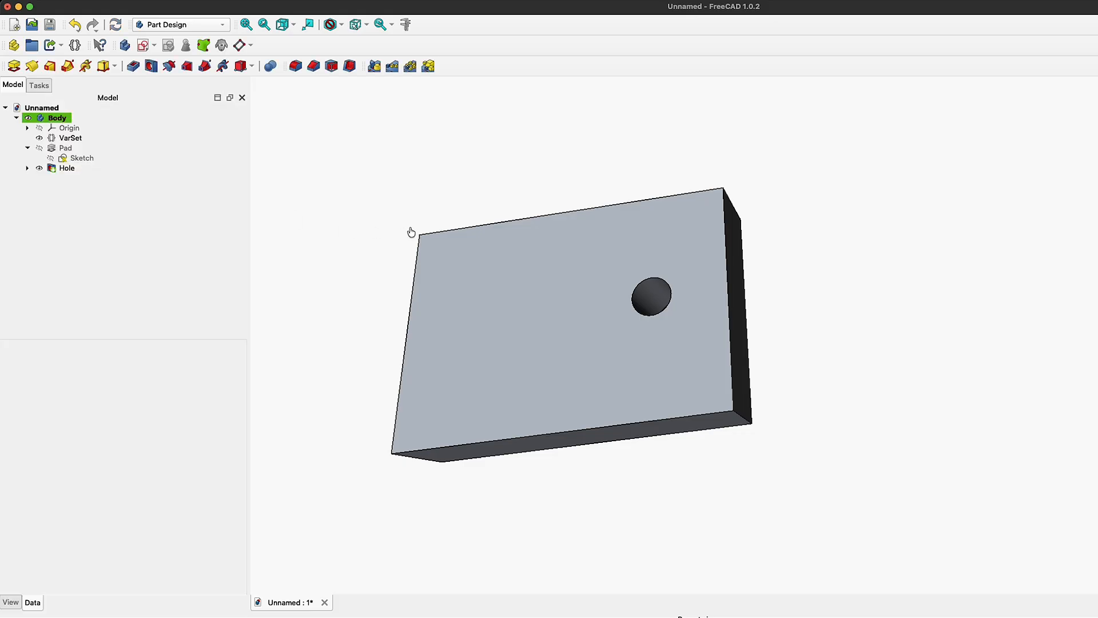
# Step: Link the Hole feature's Suppressed property to the variable set with the expression VarSet.hole_yes_no
pyautogui.doubleClick(40, 169)
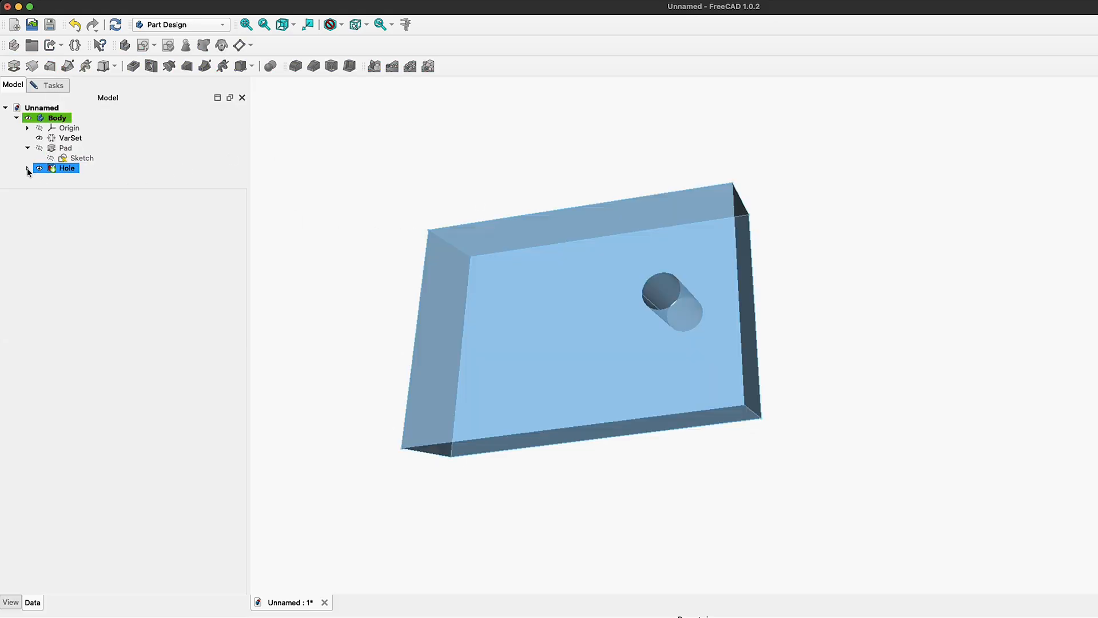
pyautogui.click(28, 168)
pyautogui.click(67, 168)
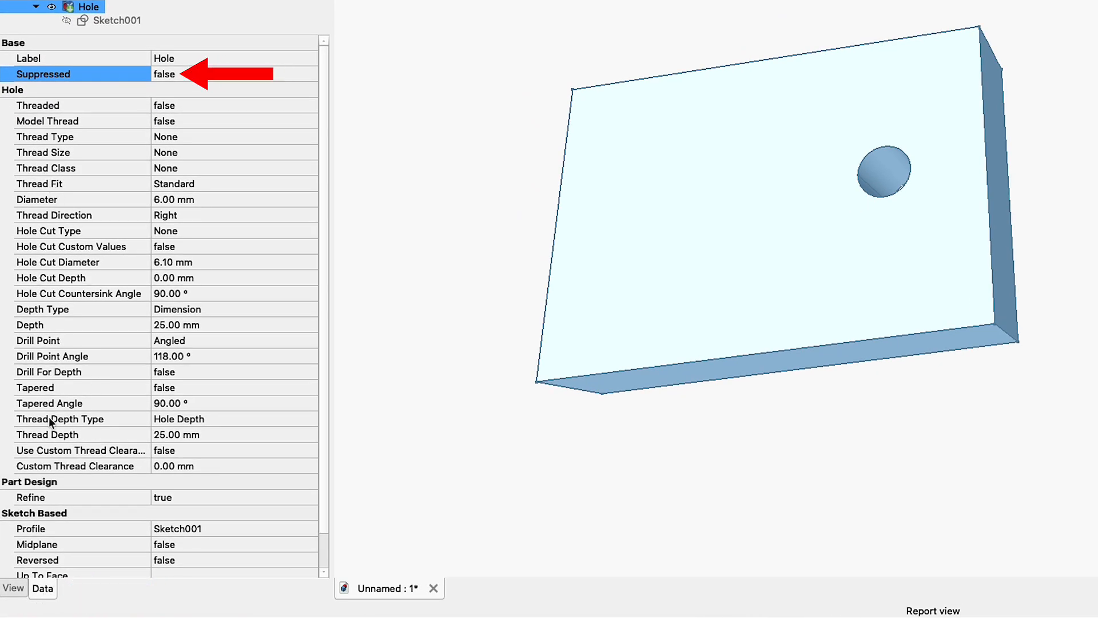
pyautogui.scroll(-2, 49, 416)
pyautogui.scroll(2, 100, 360)
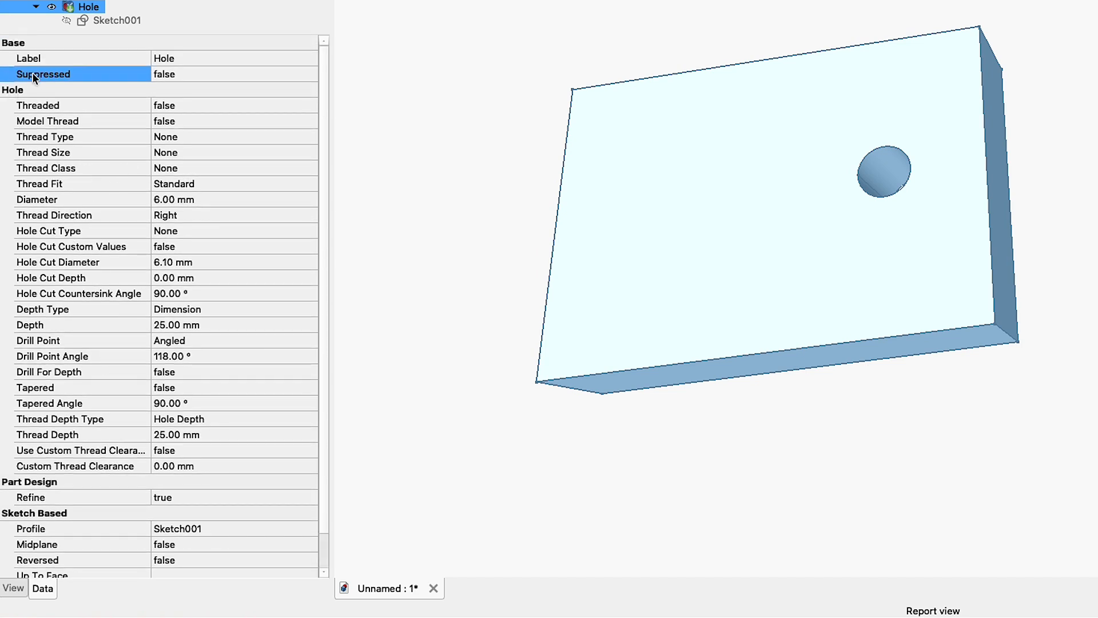
pyautogui.rightClick(12, 75)
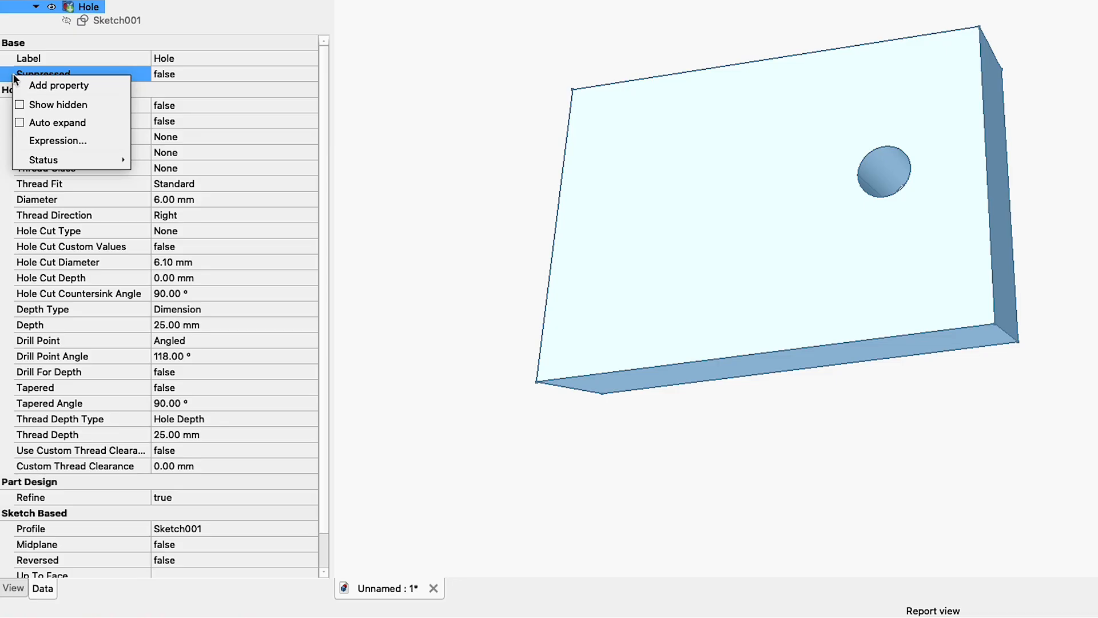
pyautogui.click(42, 140)
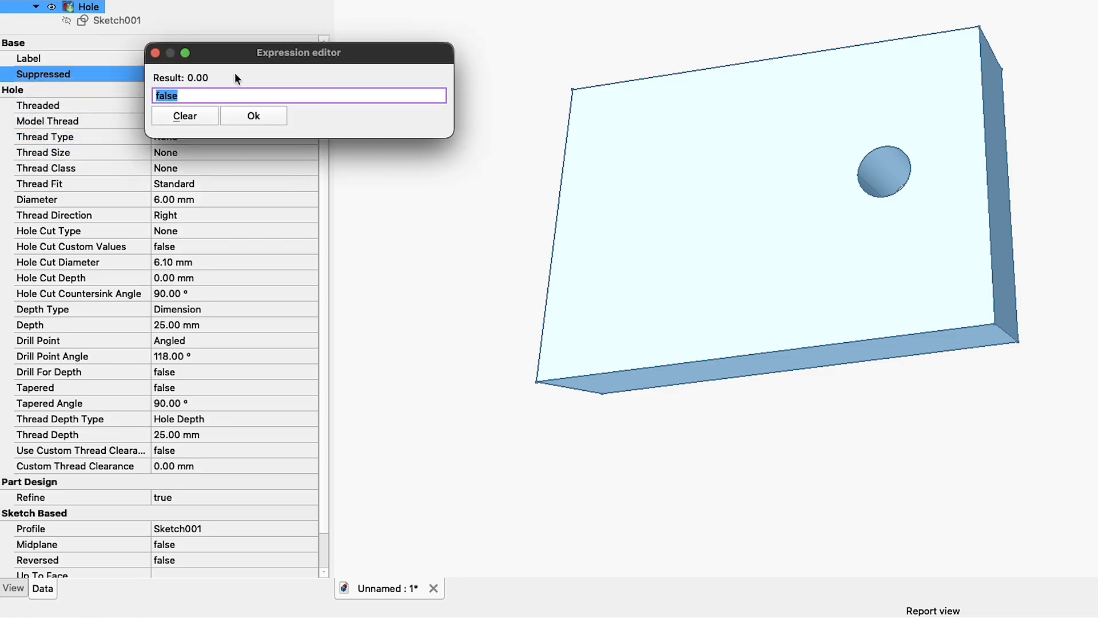
pyautogui.write('VarSet.')
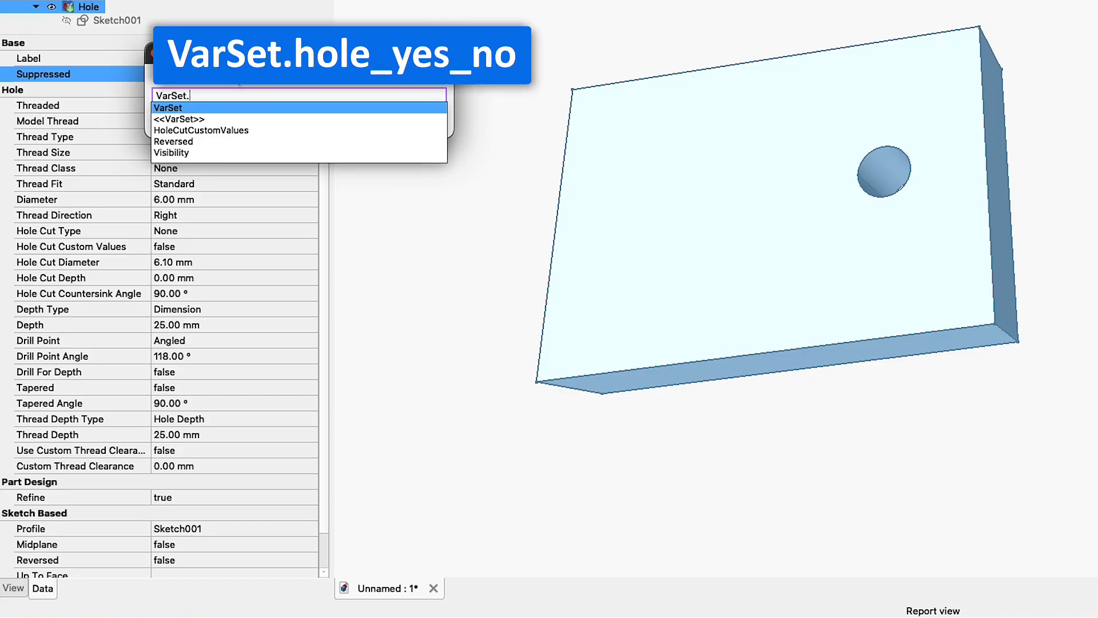
pyautogui.write('h')
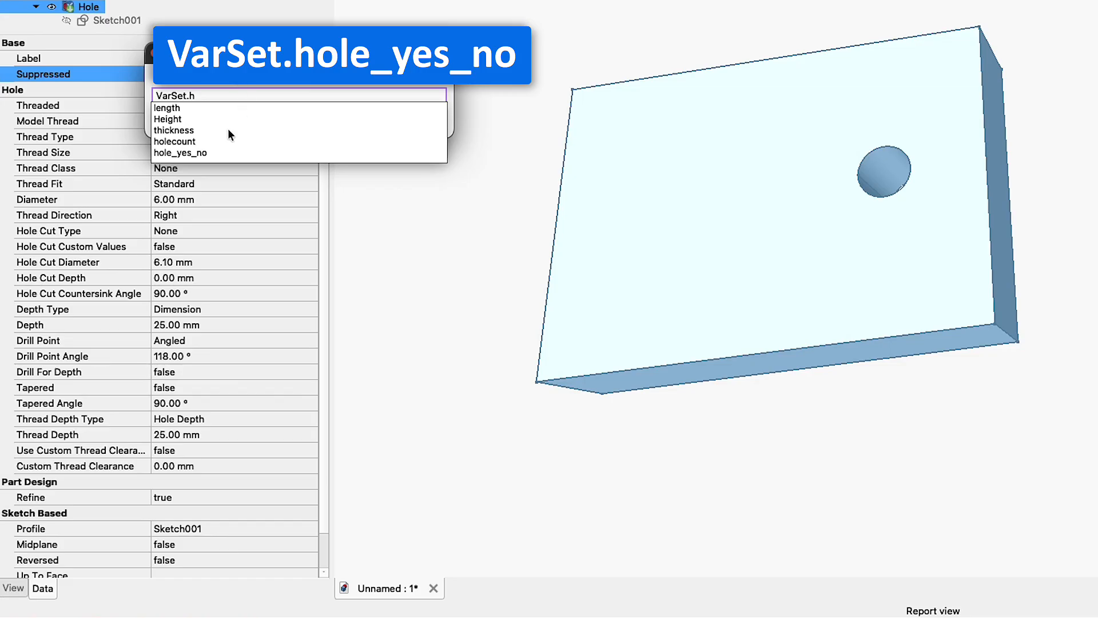
pyautogui.click(227, 152)
pyautogui.click(253, 116)
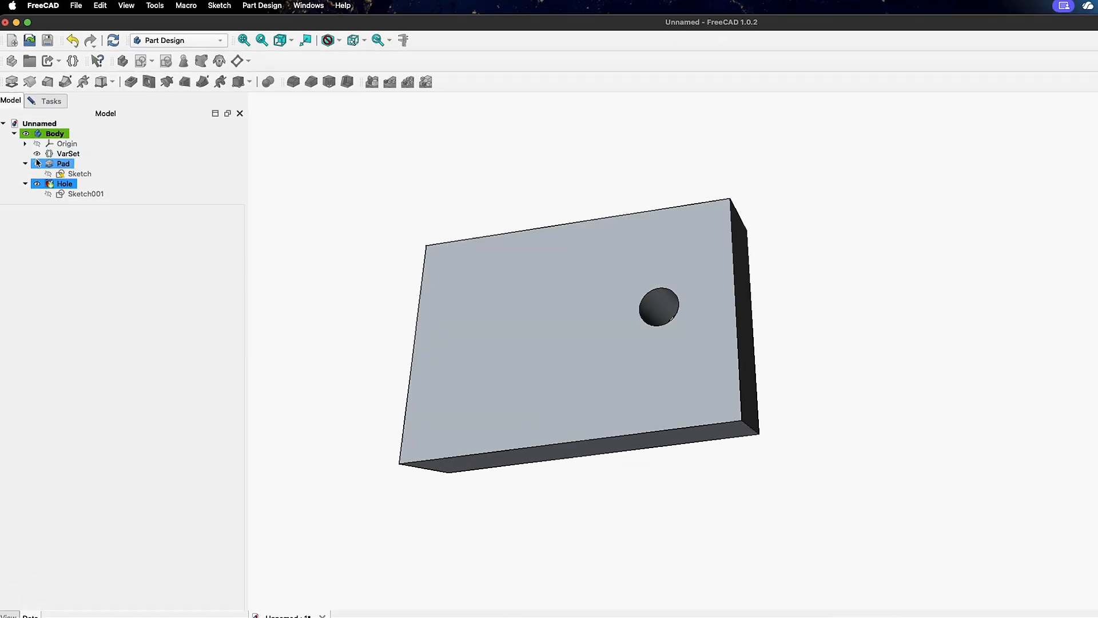
# Step: Set the variable set's hole_yes_no property to true and recompute the Hole feature
pyautogui.click(79, 154)
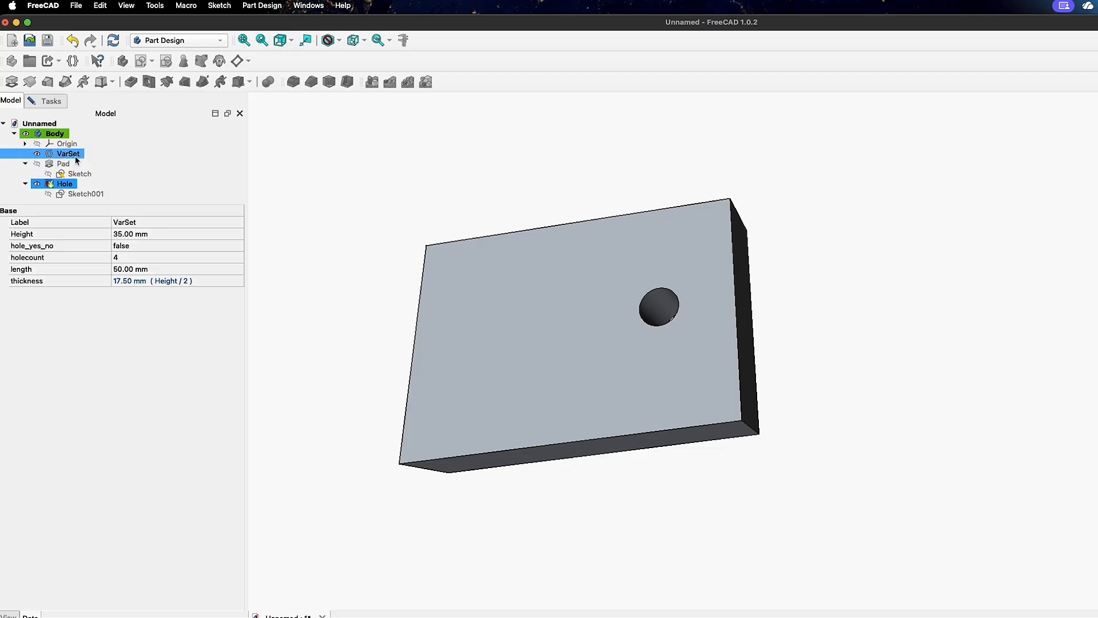
pyautogui.click(171, 245)
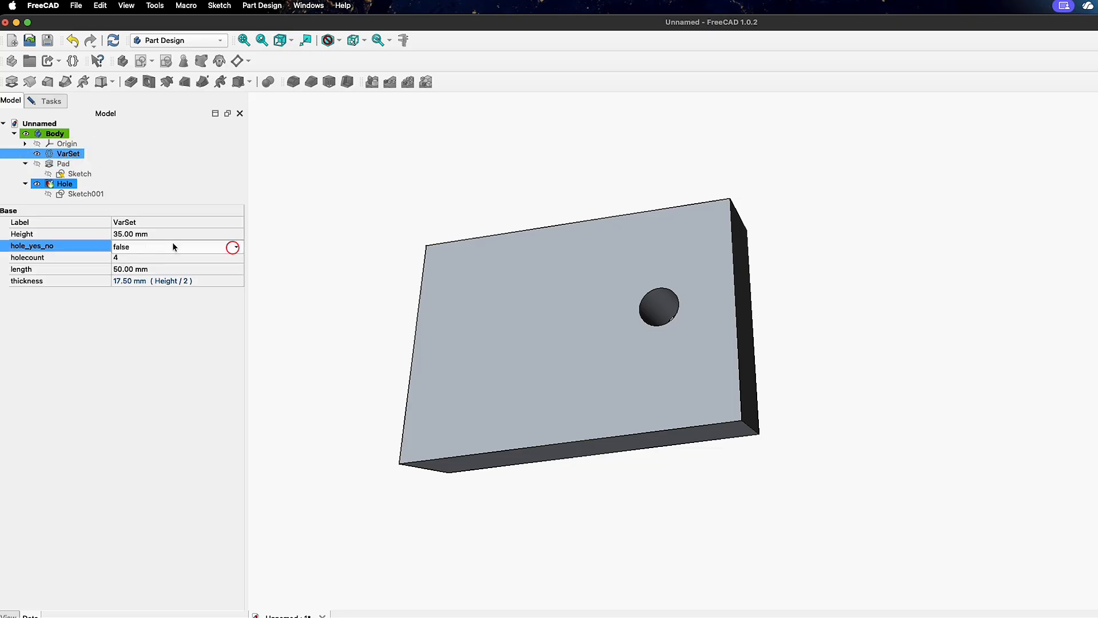
pyautogui.click(232, 245)
pyautogui.click(211, 261)
pyautogui.rightClick(57, 184)
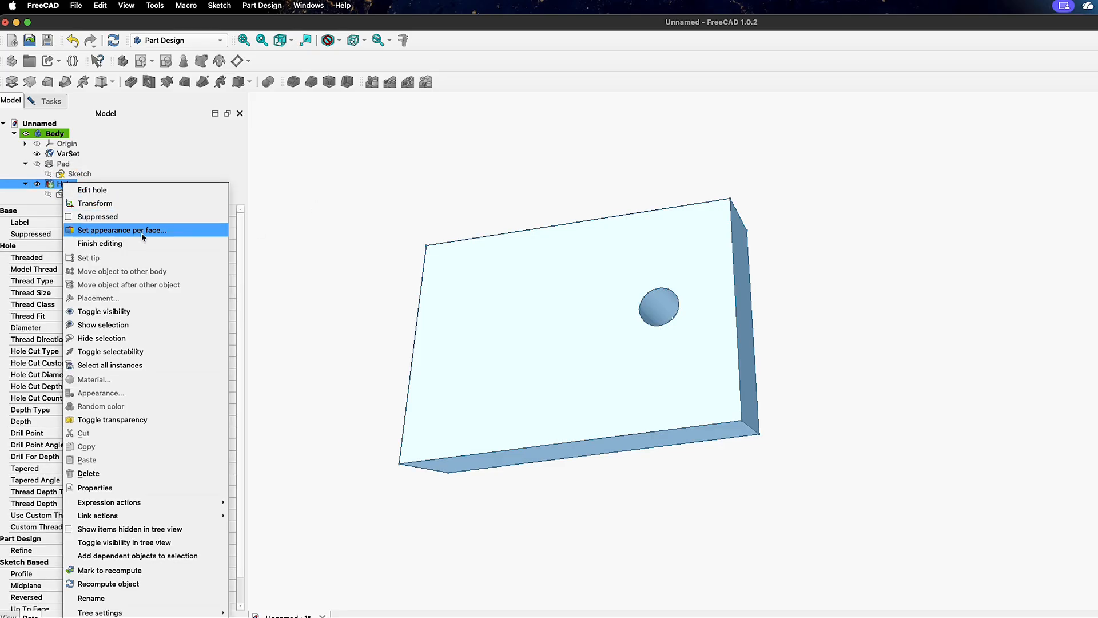
pyautogui.click(157, 583)
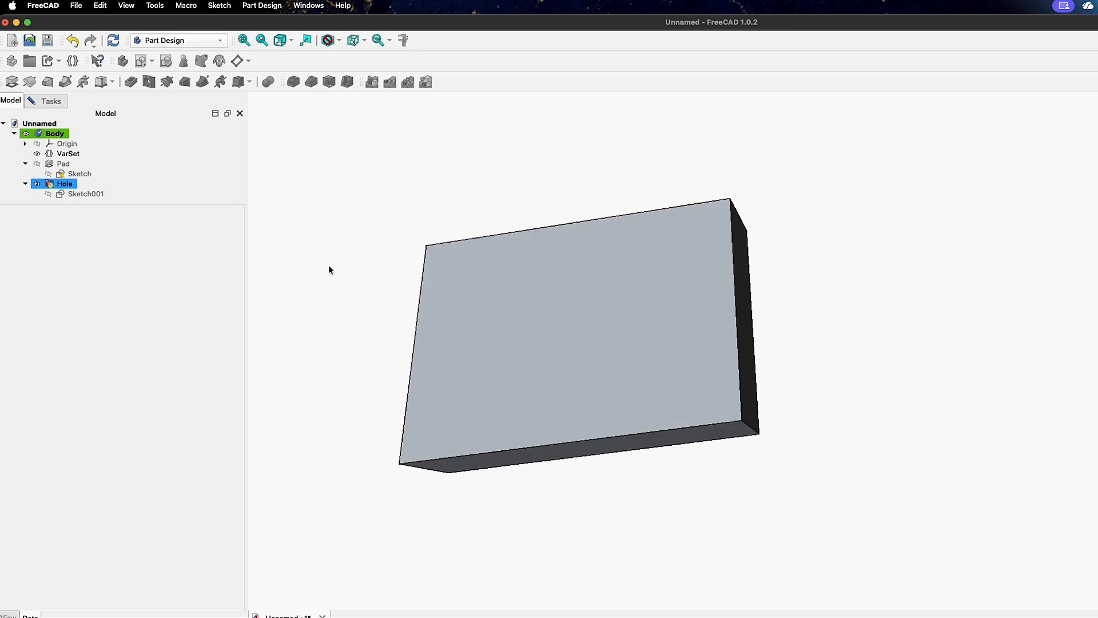
# Step: Select the variable set again and display its data properties
pyautogui.click(68, 154)
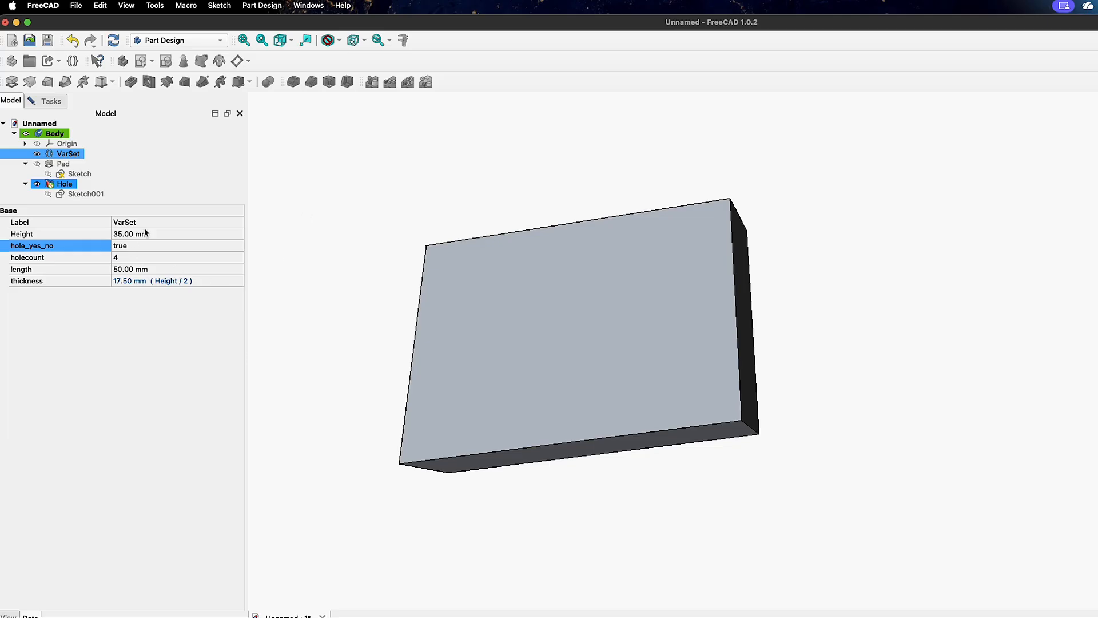